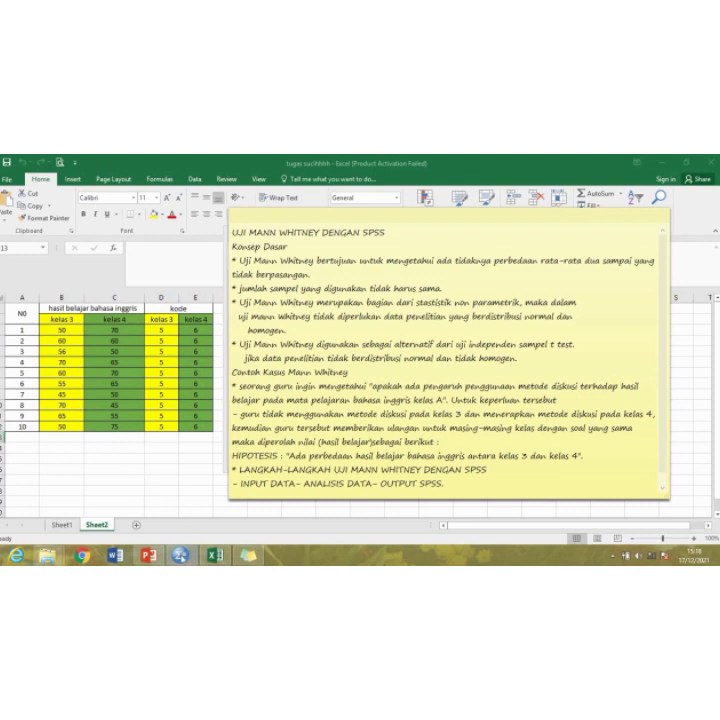
Switch to the SPSS Data Editor and define two variables named hasil and kelas
{"action": "mouse_move", "coordinate": [180, 555]}
{"action": "left_click", "coordinate": [144, 506]}
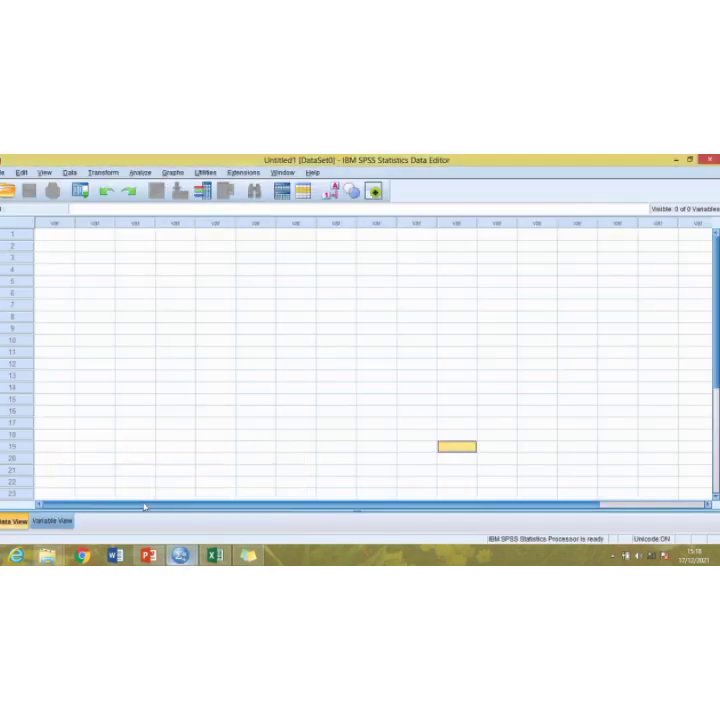
{"action": "left_click", "coordinate": [52, 521]}
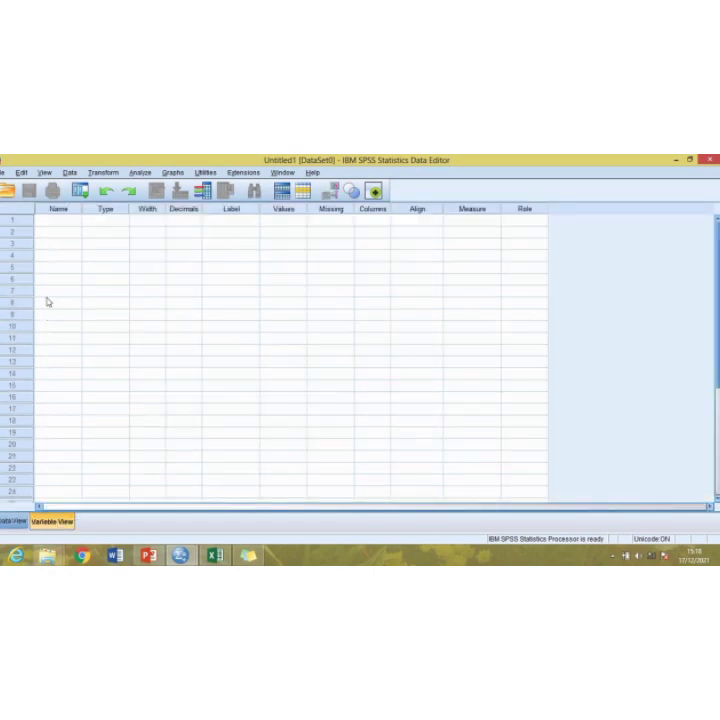
{"action": "left_click", "coordinate": [56, 223]}
{"action": "type", "text": "hasil"}
{"action": "left_click", "coordinate": [55, 233]}
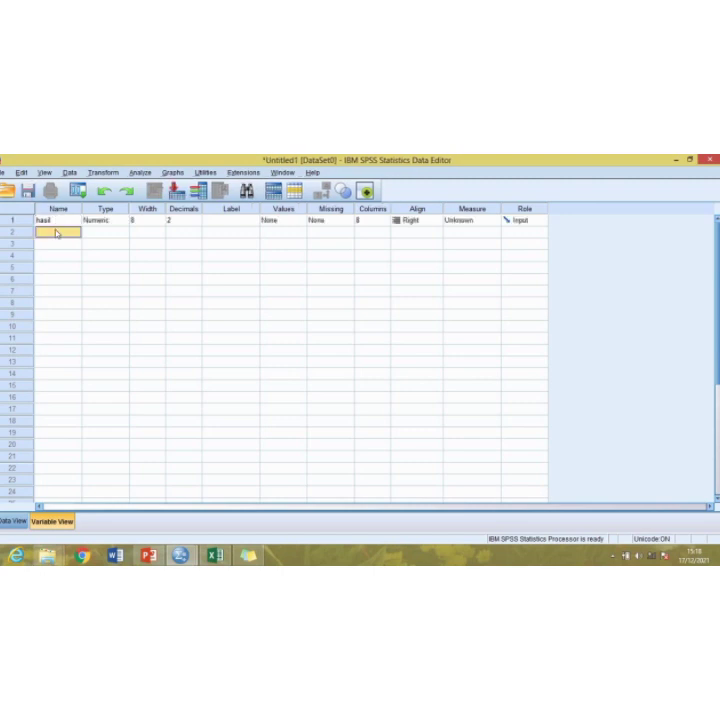
{"action": "type", "text": "kelas"}
Label the hasil variable "hasil belajar bahasa inggris" and the kelas variable "kelas"
{"action": "left_click", "coordinate": [228, 222]}
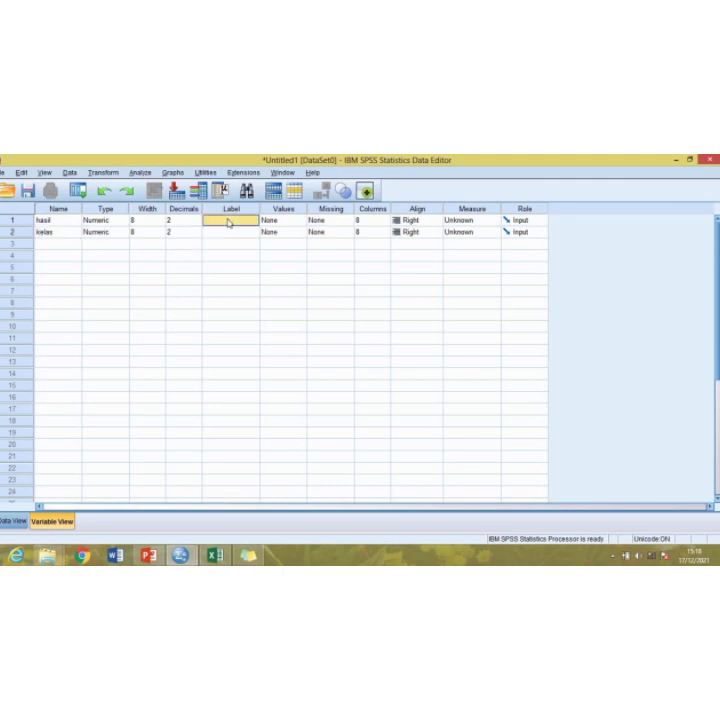
{"action": "type", "text": "h"}
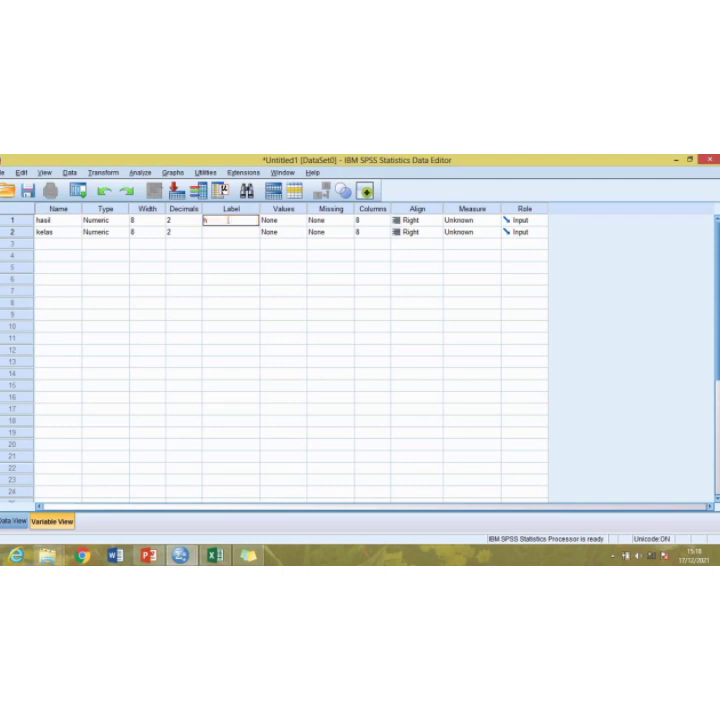
{"action": "type", "text": "asil be"}
{"action": "type", "text": "lajar"}
{"action": "type", "text": " bahasa"}
{"action": "type", "text": " inggr"}
{"action": "type", "text": "is"}
{"action": "left_click", "coordinate": [229, 233]}
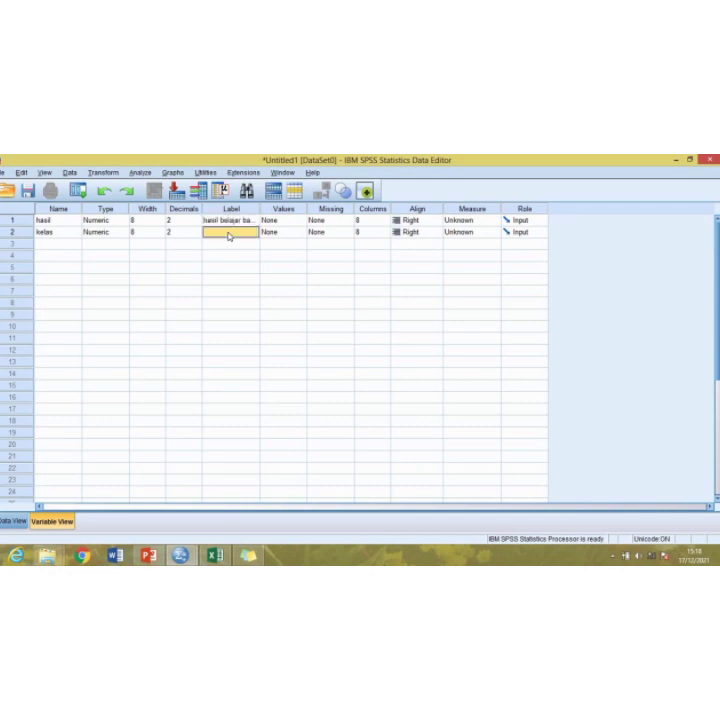
{"action": "type", "text": "kelas"}
Check the class codes in the Excel sheet and add the value label 5 = "kelas 5" to the kelas variable
{"action": "left_click", "coordinate": [297, 234]}
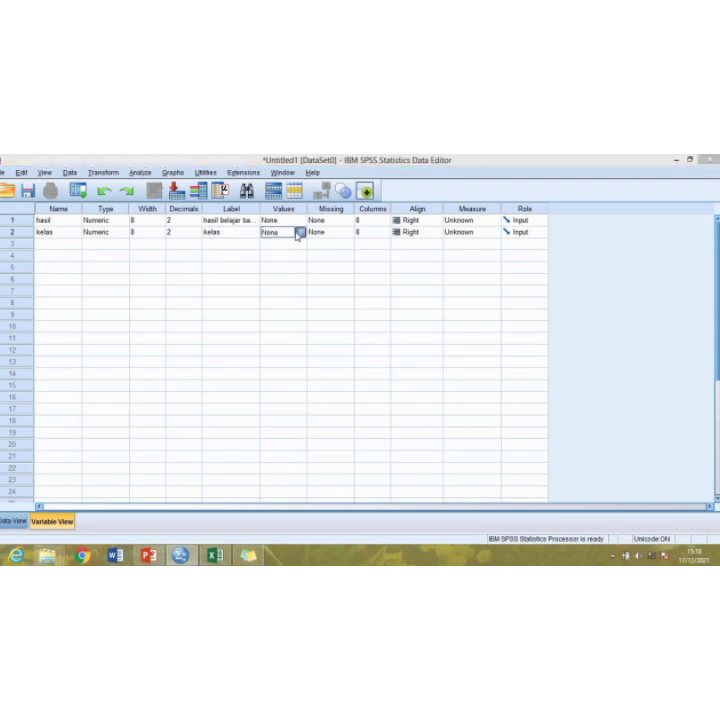
{"action": "left_click", "coordinate": [299, 233]}
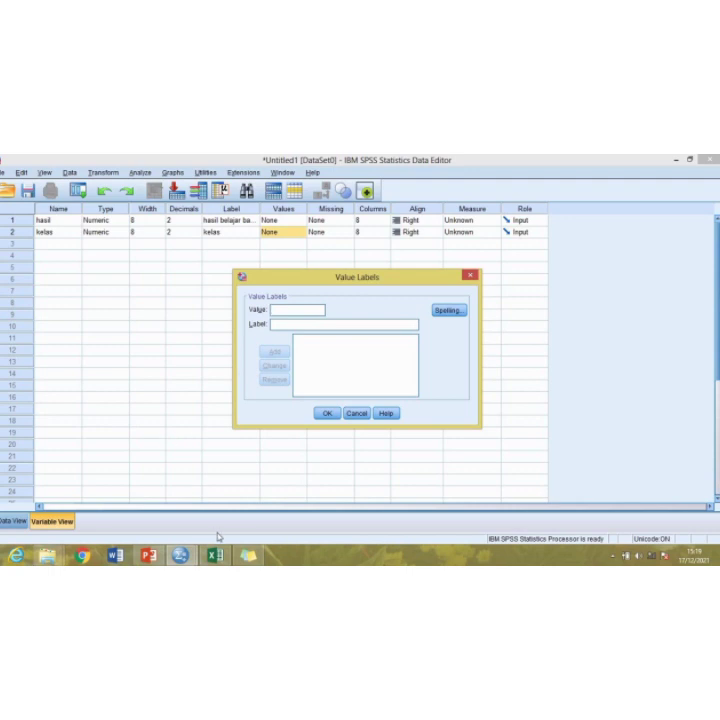
{"action": "mouse_move", "coordinate": [214, 553]}
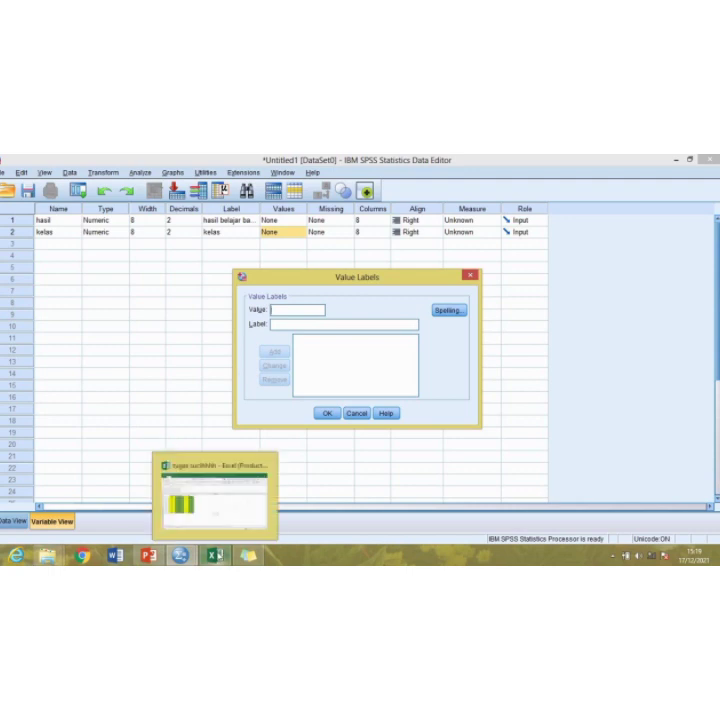
{"action": "left_click", "coordinate": [206, 506]}
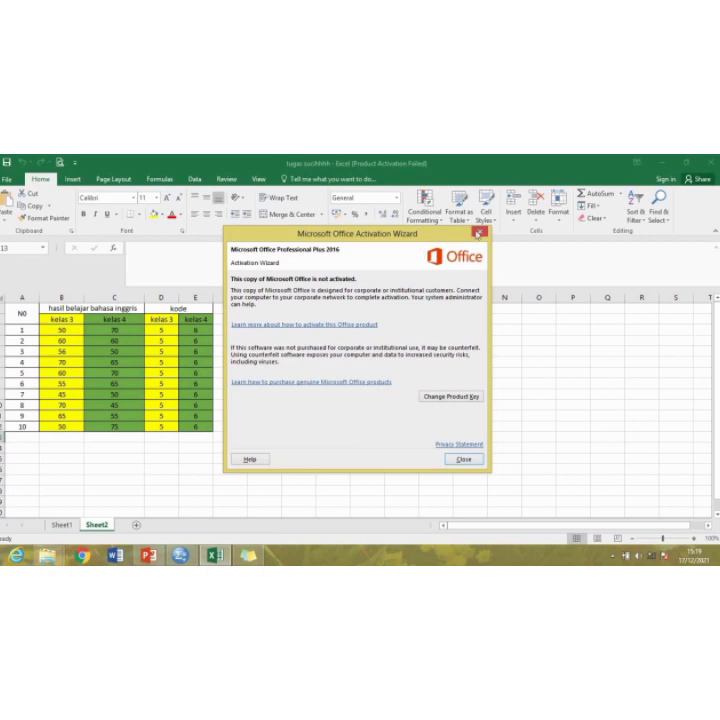
{"action": "left_click", "coordinate": [477, 234]}
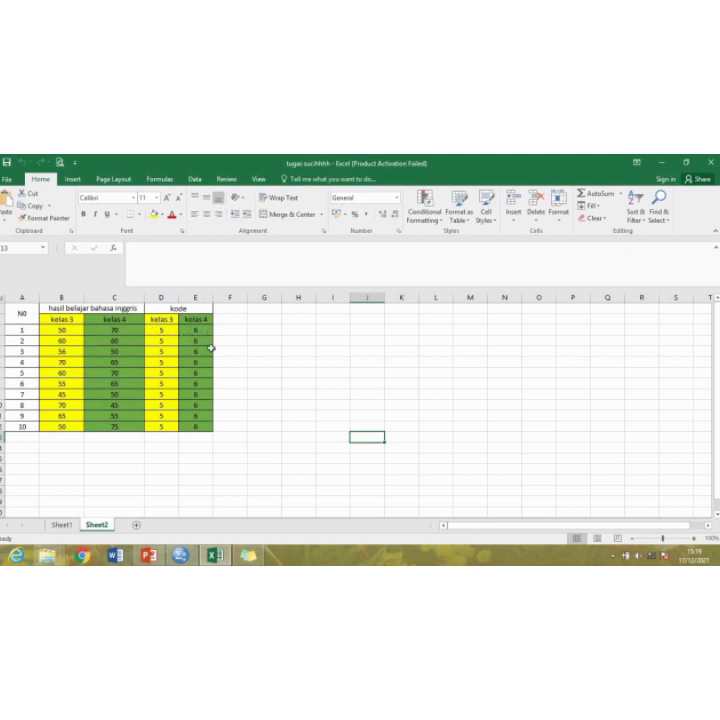
{"action": "mouse_move", "coordinate": [181, 558]}
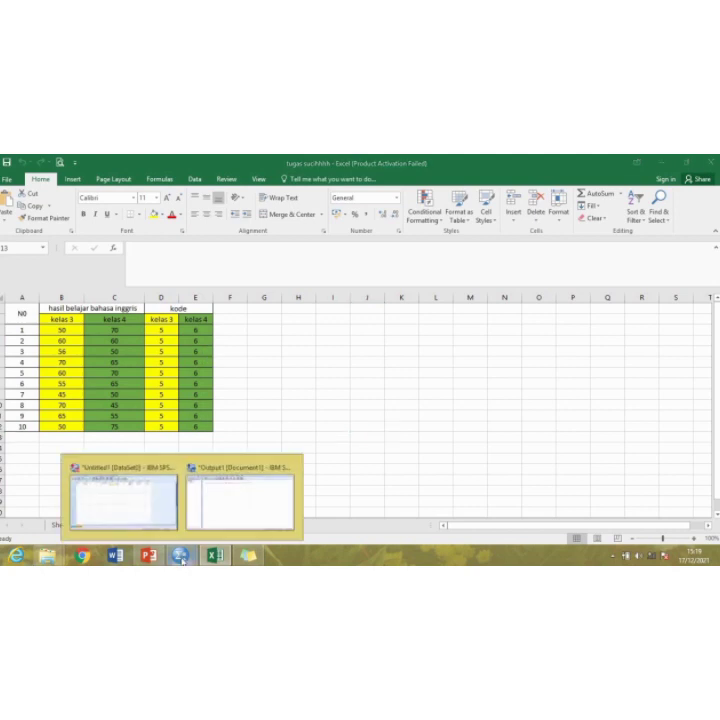
{"action": "left_click", "coordinate": [151, 508]}
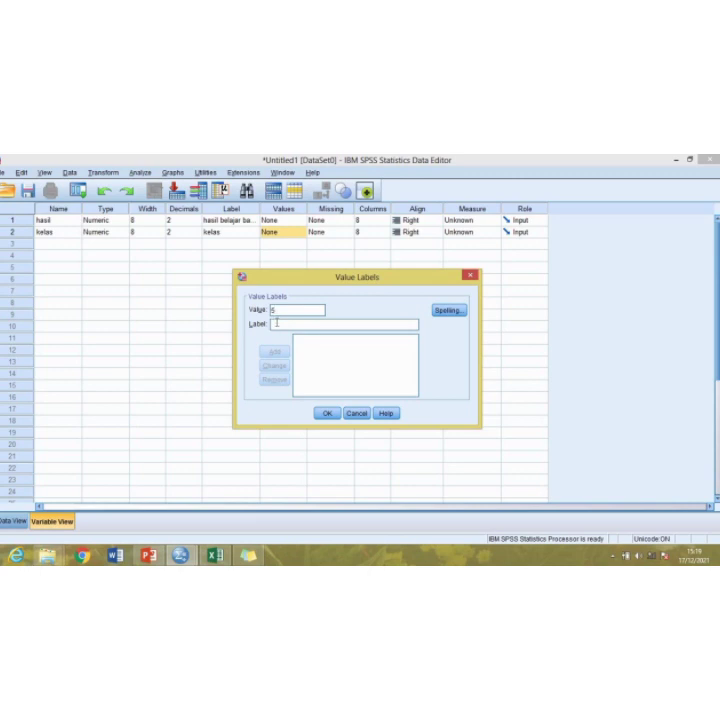
{"action": "type", "text": "s 5"}
{"action": "left_click", "coordinate": [271, 351]}
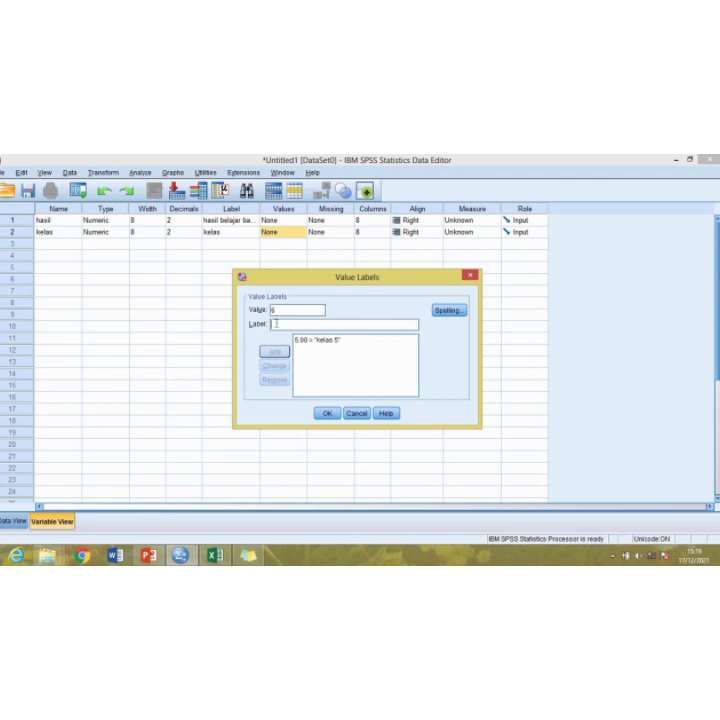
Add the value label 6 = "kelas 6" to the kelas variable and confirm the value labels
{"action": "left_click", "coordinate": [276, 324]}
{"action": "type", "text": "kelas 6"}
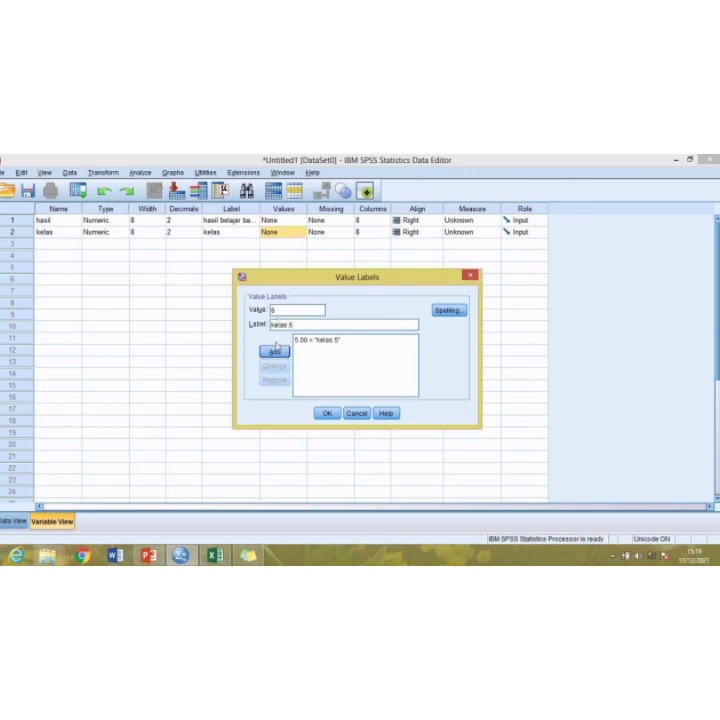
{"action": "left_click", "coordinate": [275, 351]}
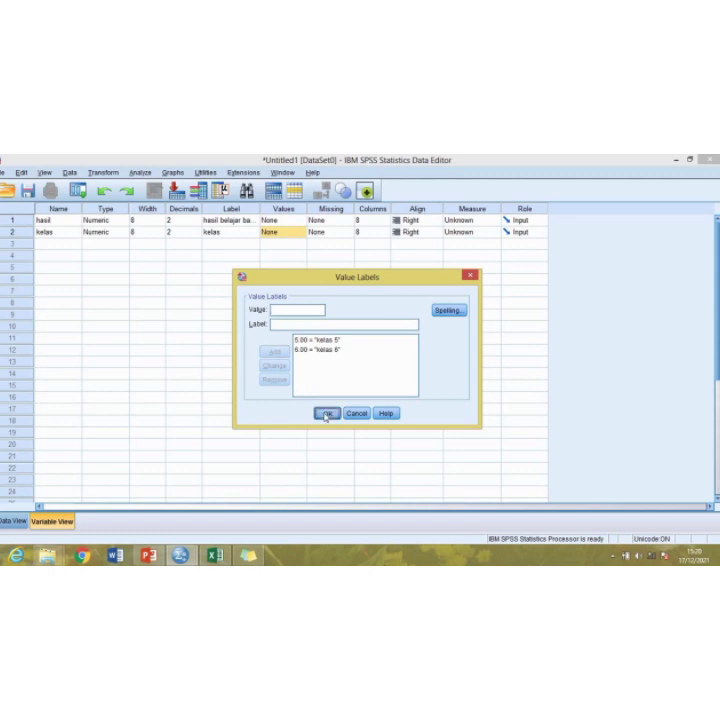
{"action": "left_click", "coordinate": [326, 414]}
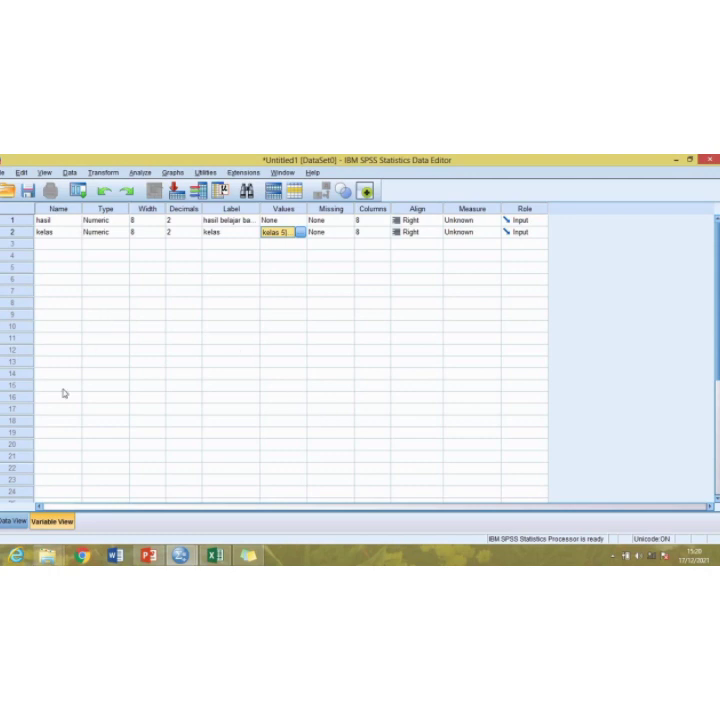
Show the SPSS data grid, then switch to Excel and copy the ten kelas 3 scores under hasil belajar bahasa inggris
{"action": "left_click", "coordinate": [12, 521]}
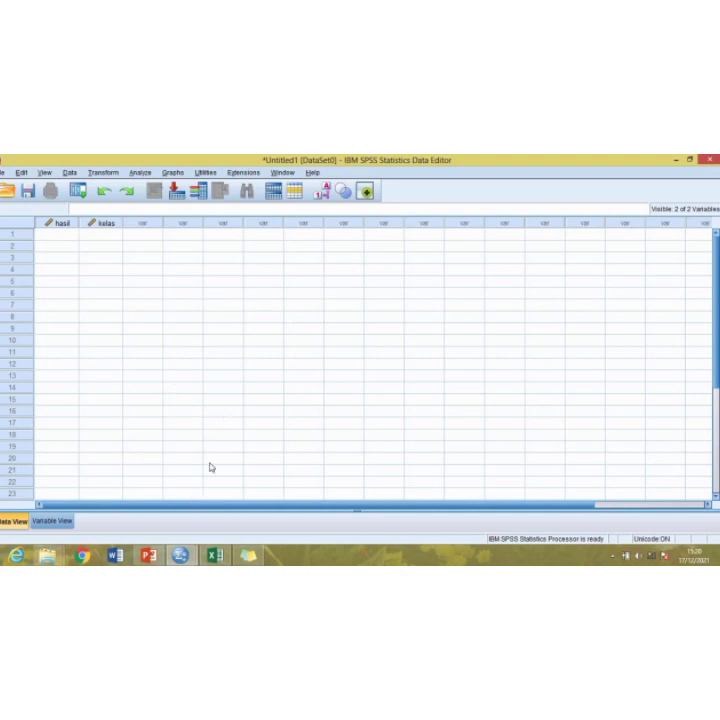
{"action": "left_click", "coordinate": [216, 557]}
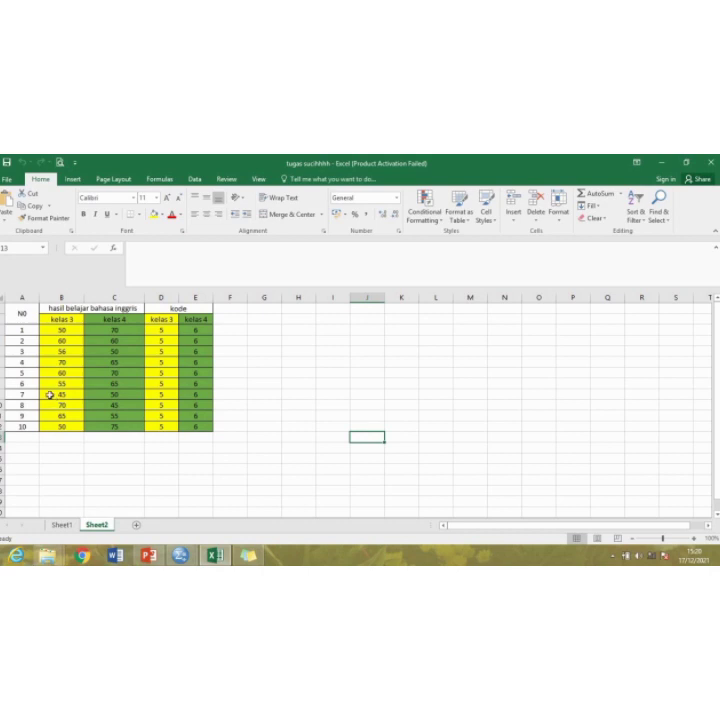
{"action": "left_click", "coordinate": [65, 329]}
{"action": "left_click_drag", "start_coordinate": [65, 329], "coordinate": [68, 426]}
{"action": "right_click", "coordinate": [70, 427]}
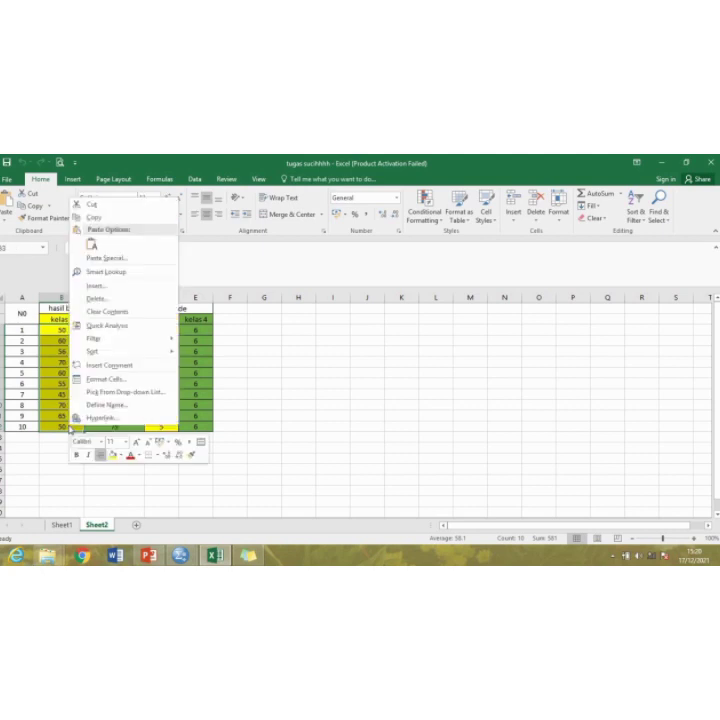
{"action": "left_click", "coordinate": [96, 217]}
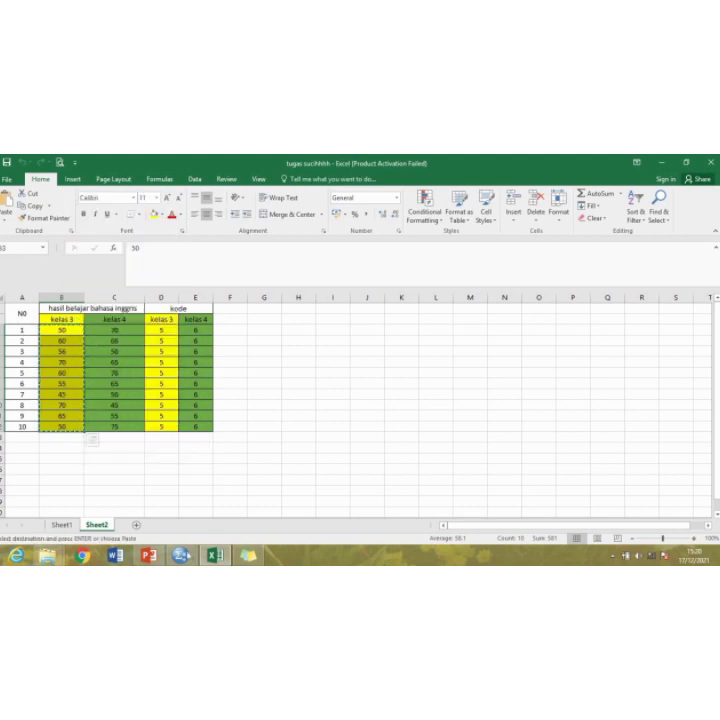
Switch back to SPSS and paste the kelas 3 scores into the hasil column from row 1
{"action": "mouse_move", "coordinate": [180, 555]}
{"action": "left_click", "coordinate": [156, 509]}
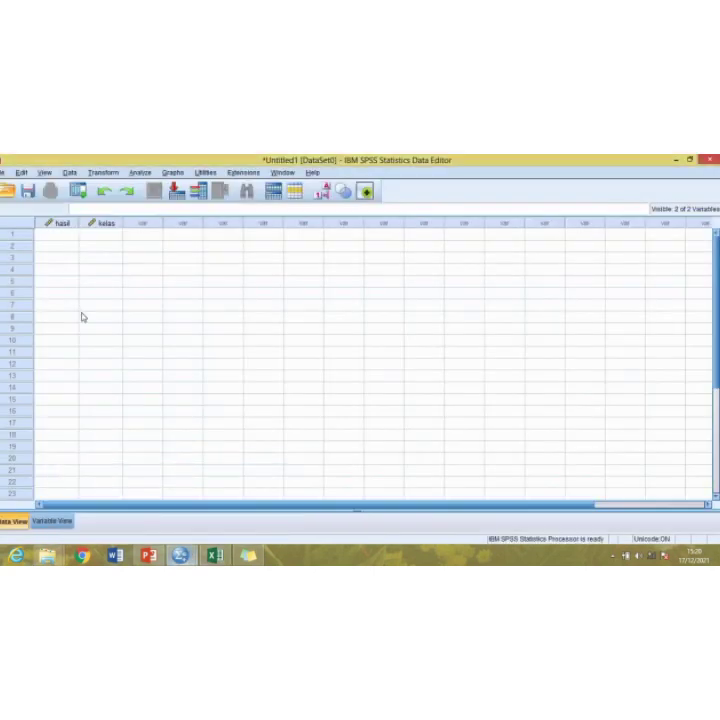
{"action": "left_click", "coordinate": [62, 236]}
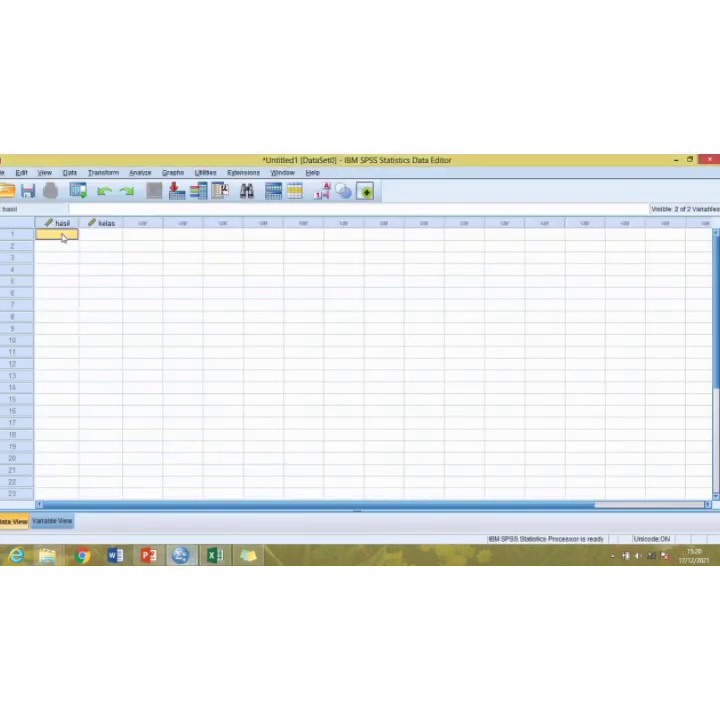
{"action": "right_click", "coordinate": [62, 236]}
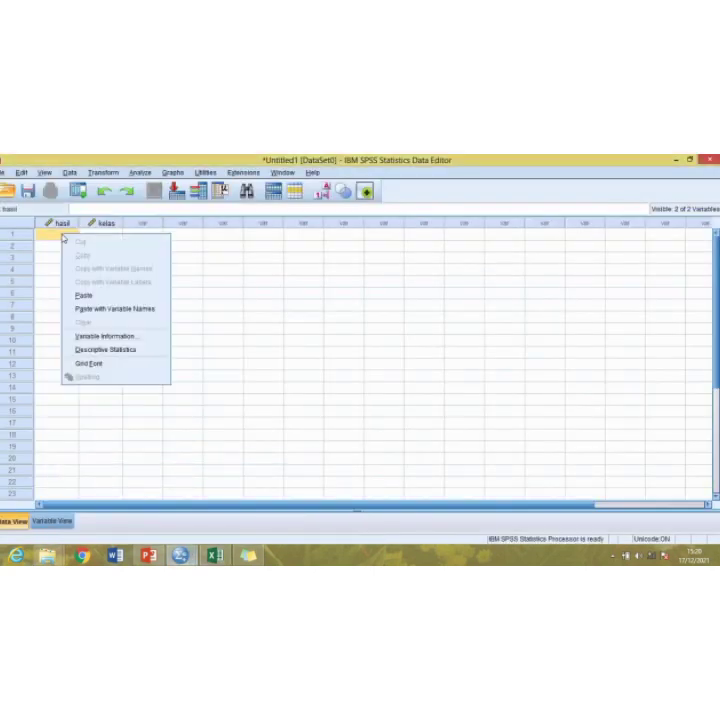
{"action": "left_click", "coordinate": [84, 297]}
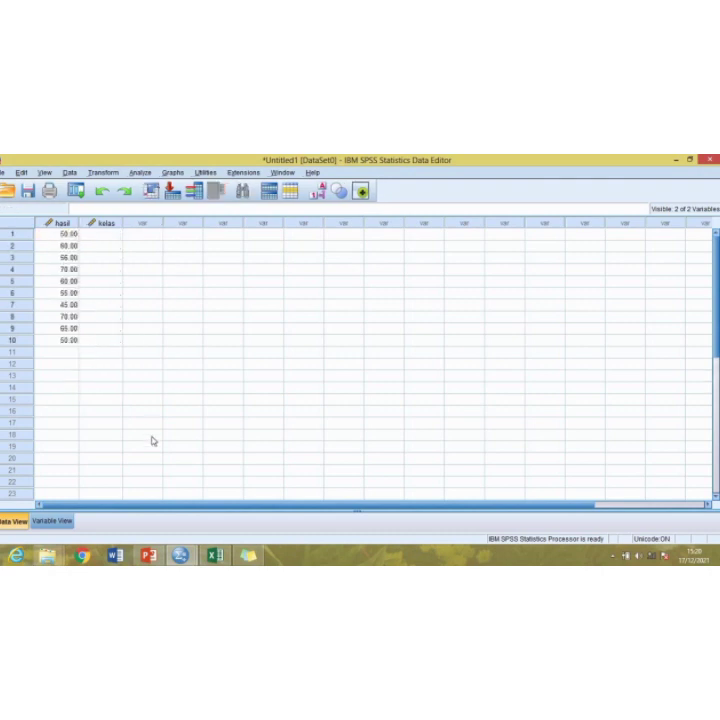
Switch to Excel and copy the ten kelas 4 scores under hasil belajar bahasa inggris
{"action": "key", "text": "alt+Tab"}
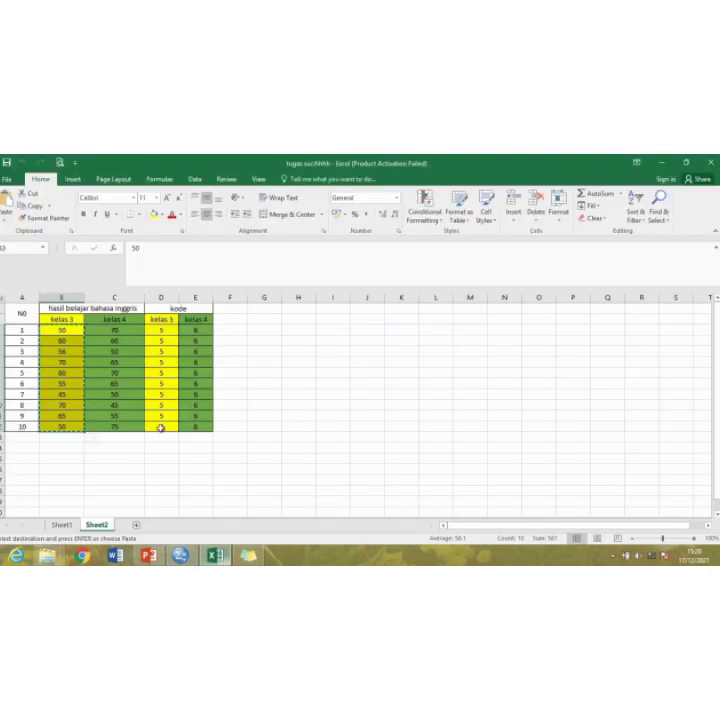
{"action": "left_click", "coordinate": [131, 330]}
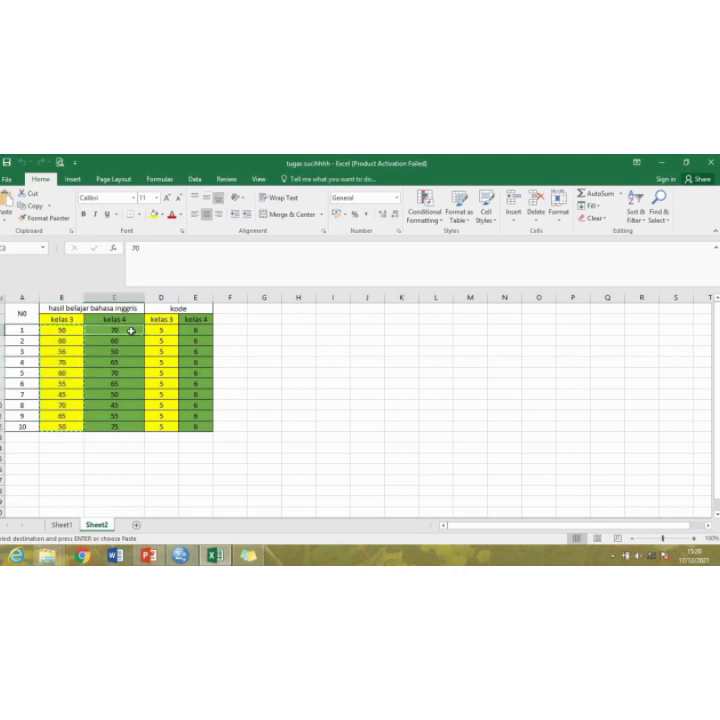
{"action": "left_click_drag", "start_coordinate": [131, 330], "coordinate": [128, 433]}
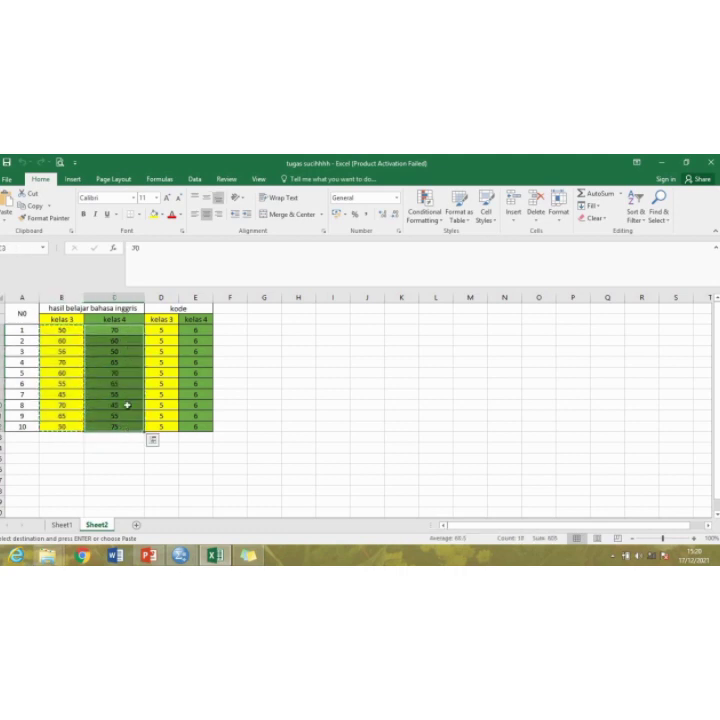
{"action": "right_click", "coordinate": [126, 407]}
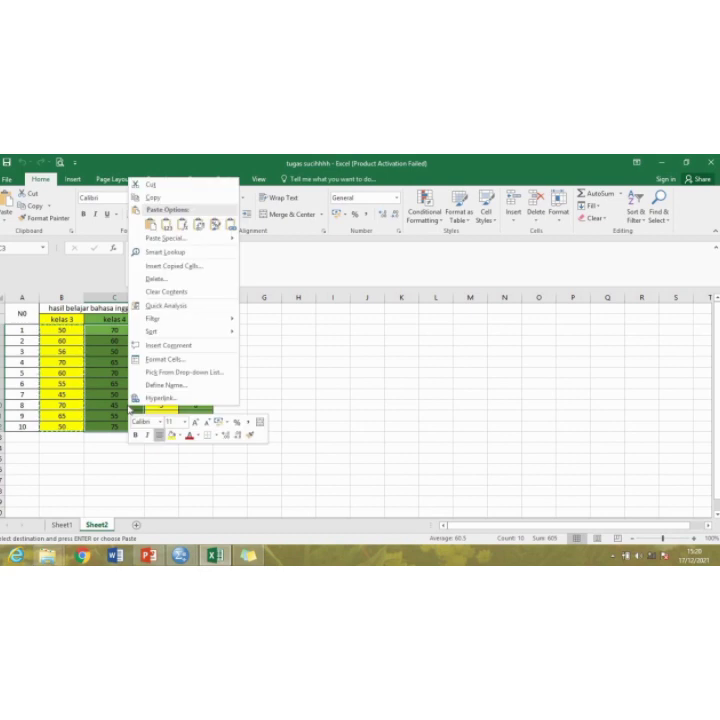
{"action": "left_click", "coordinate": [167, 198]}
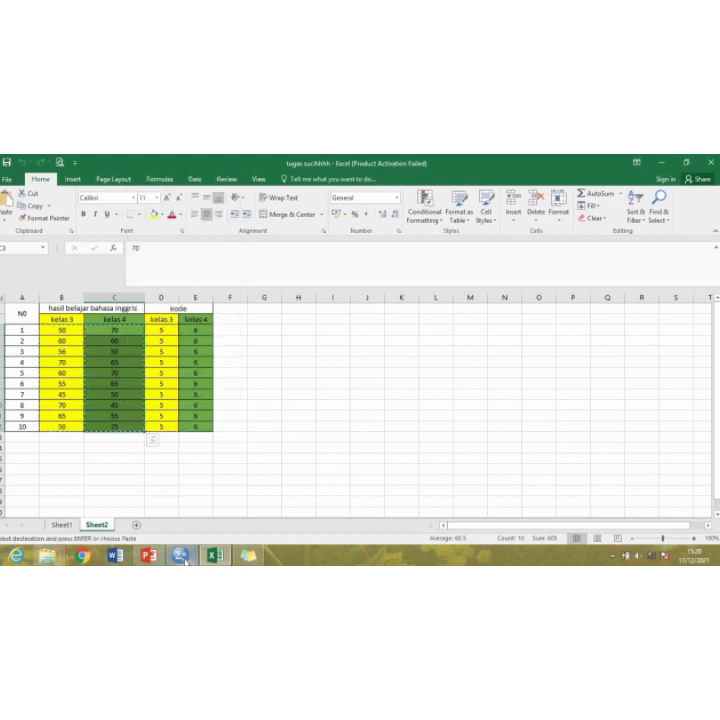
Switch back to SPSS and paste the kelas 4 scores into the hasil column from row 11
{"action": "mouse_move", "coordinate": [181, 559]}
{"action": "left_click", "coordinate": [136, 498]}
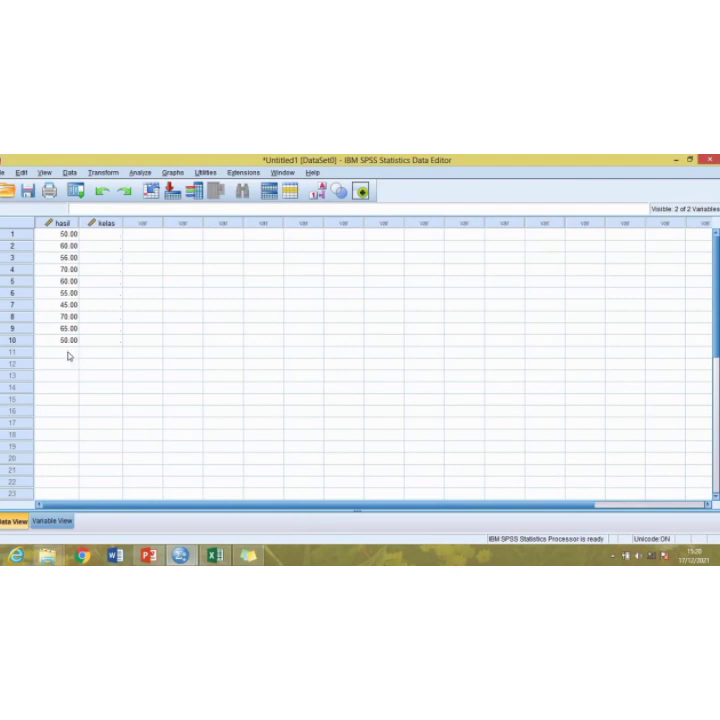
{"action": "left_click", "coordinate": [69, 353]}
{"action": "right_click", "coordinate": [69, 355]}
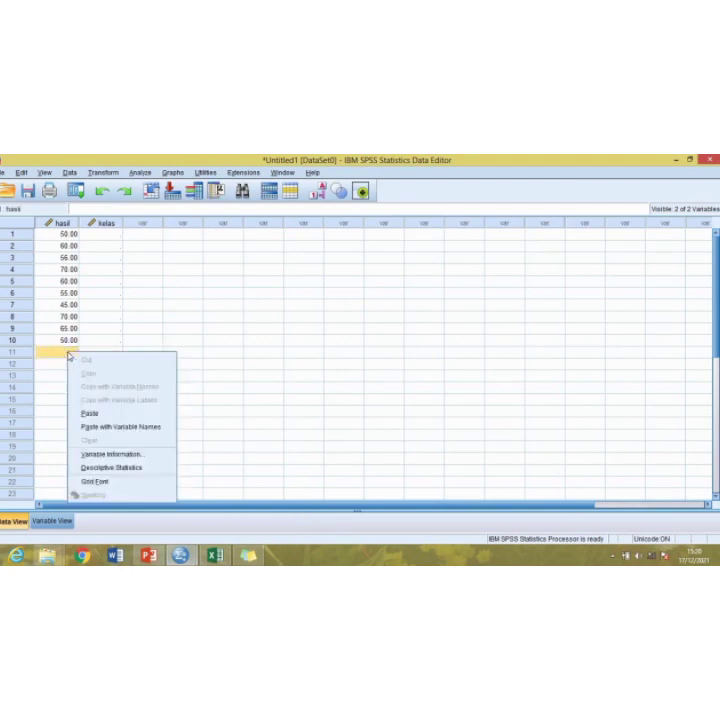
{"action": "left_click", "coordinate": [89, 412]}
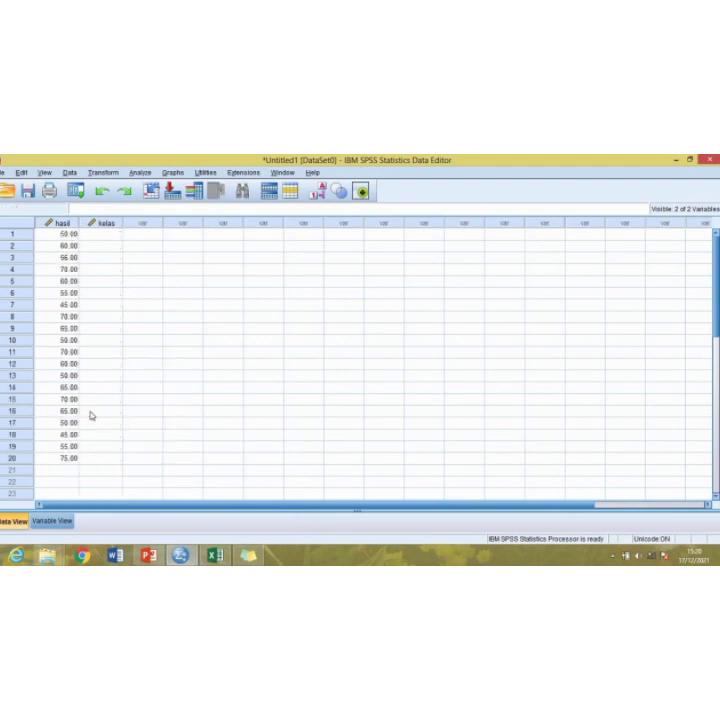
Switch to Excel and copy the ten kelas 3 codes under kode
{"action": "left_click", "coordinate": [213, 558]}
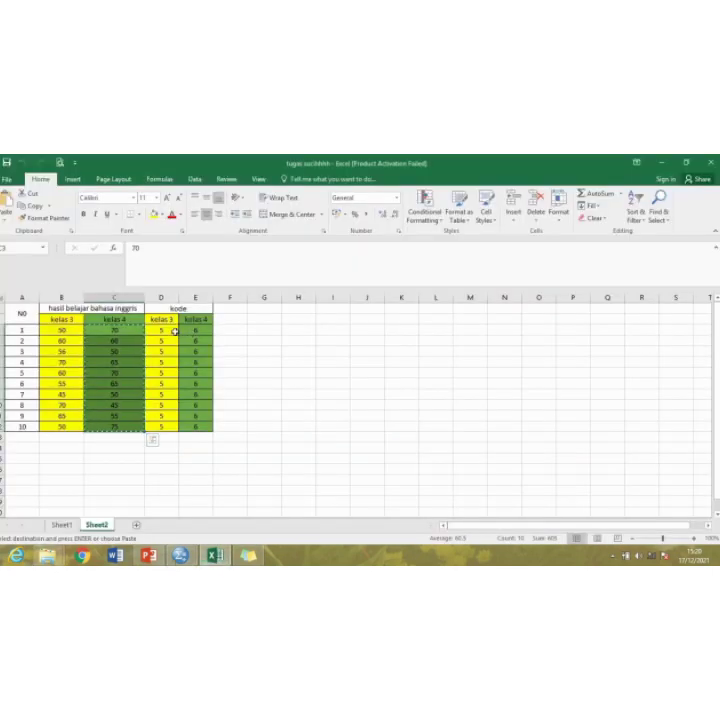
{"action": "left_click_drag", "start_coordinate": [175, 331], "coordinate": [165, 428]}
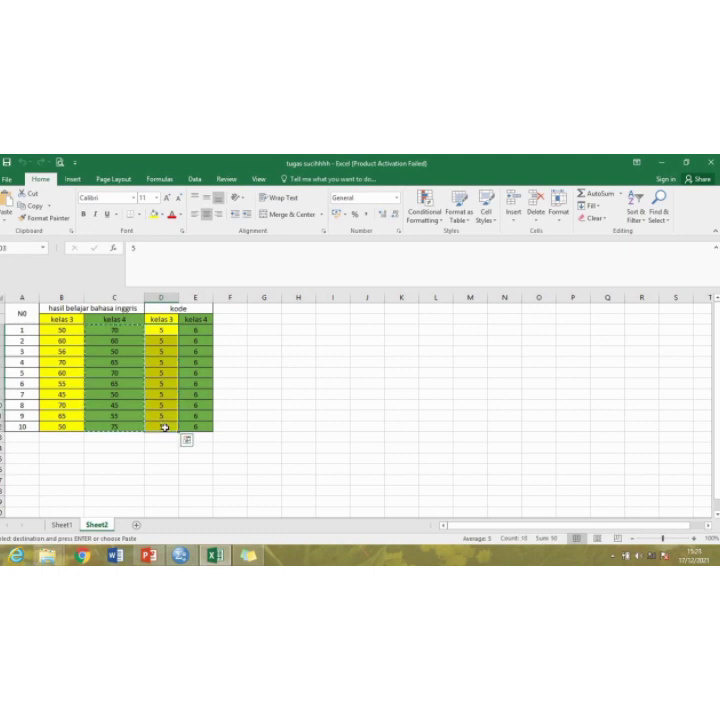
{"action": "right_click", "coordinate": [164, 428]}
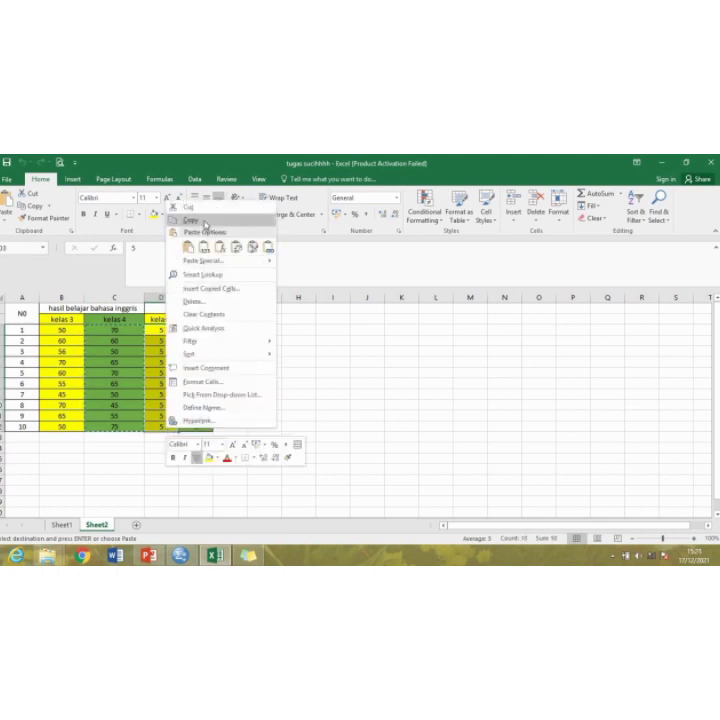
{"action": "left_click", "coordinate": [205, 223]}
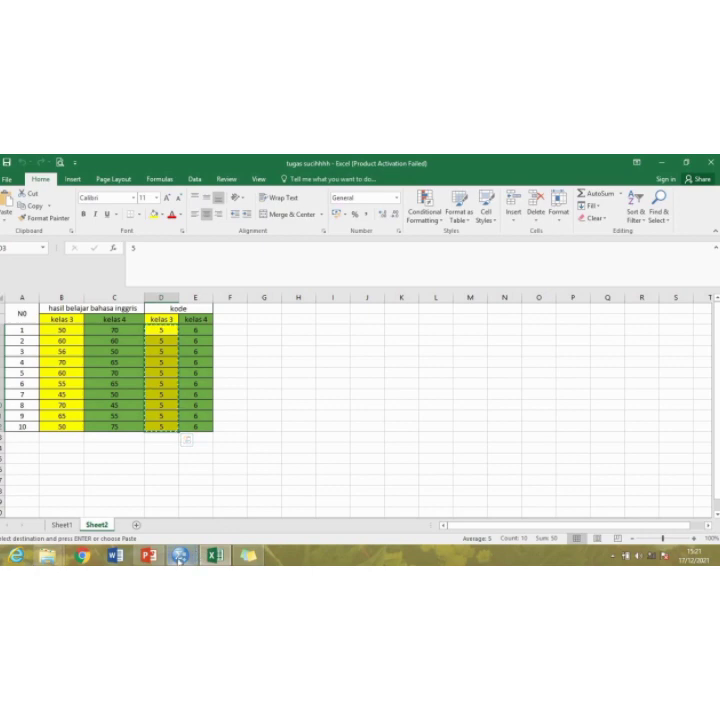
Switch back to SPSS and paste the kelas 3 codes into the kelas column from row 1
{"action": "mouse_move", "coordinate": [178, 558]}
{"action": "left_click", "coordinate": [137, 490]}
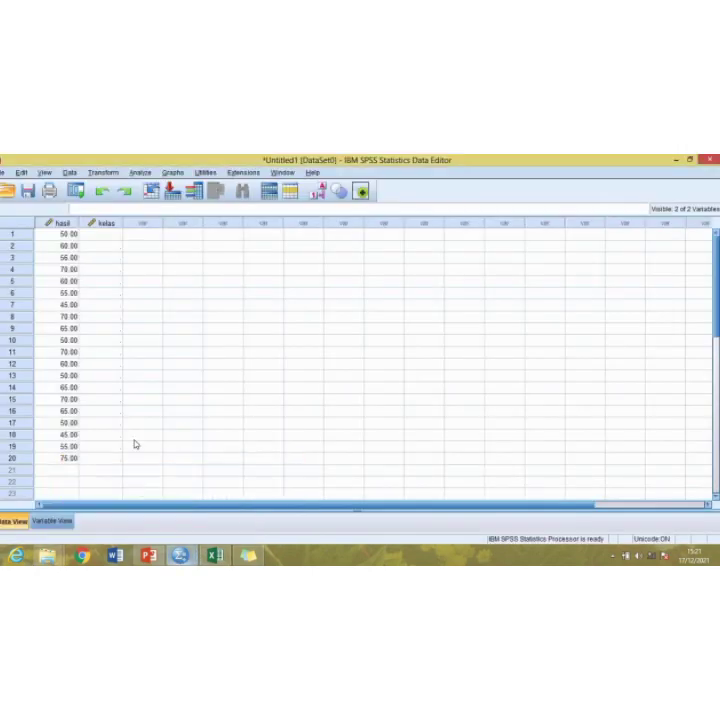
{"action": "left_click", "coordinate": [109, 235]}
{"action": "right_click", "coordinate": [109, 235]}
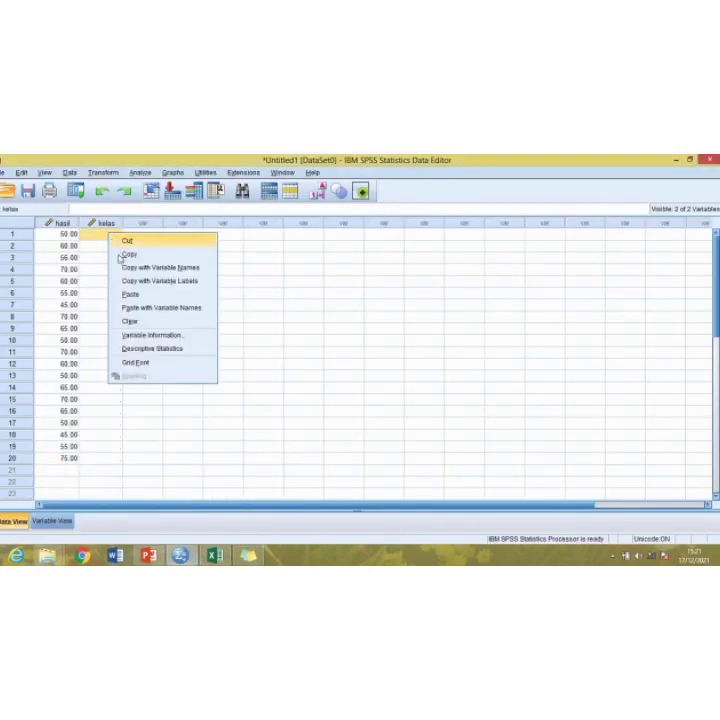
{"action": "left_click", "coordinate": [129, 295]}
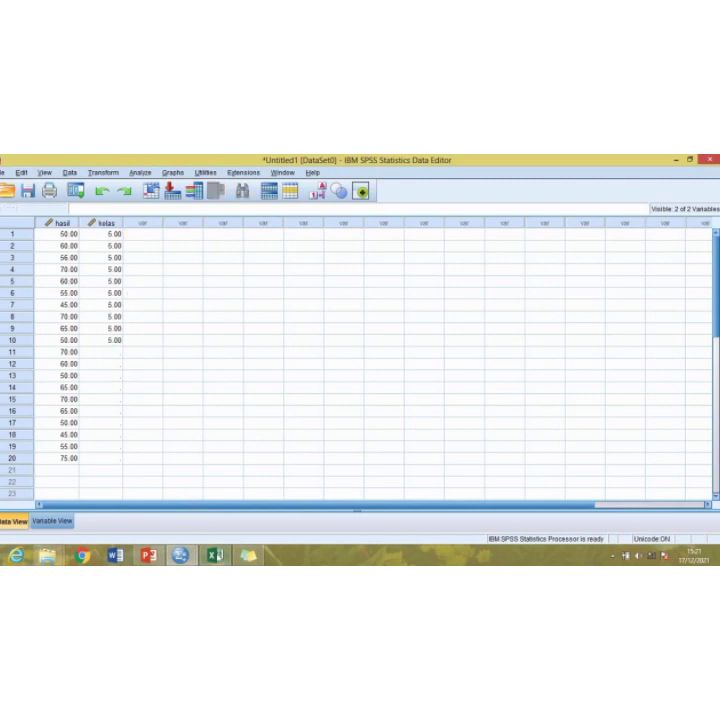
Switch to Excel and copy the ten kelas 4 codes under kode
{"action": "key", "text": "alt+Tab"}
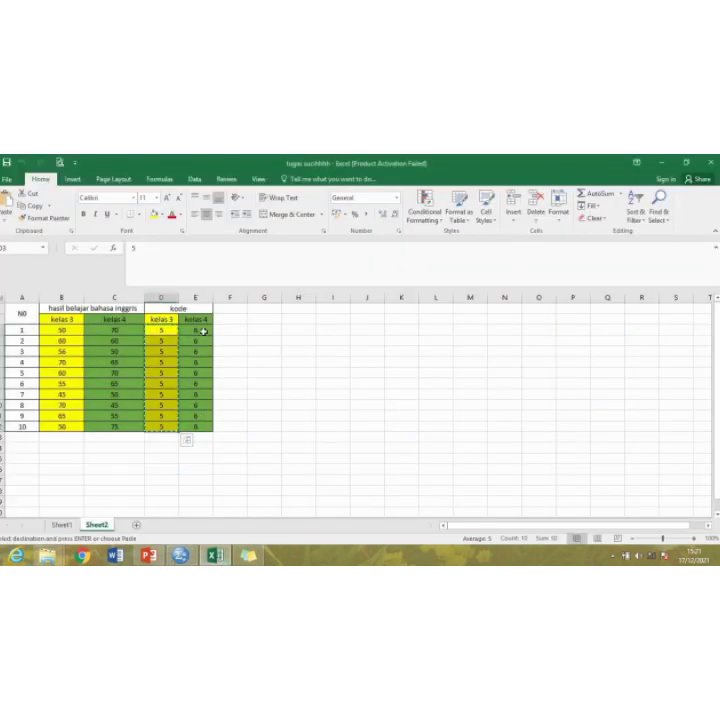
{"action": "left_click_drag", "start_coordinate": [203, 330], "coordinate": [207, 426]}
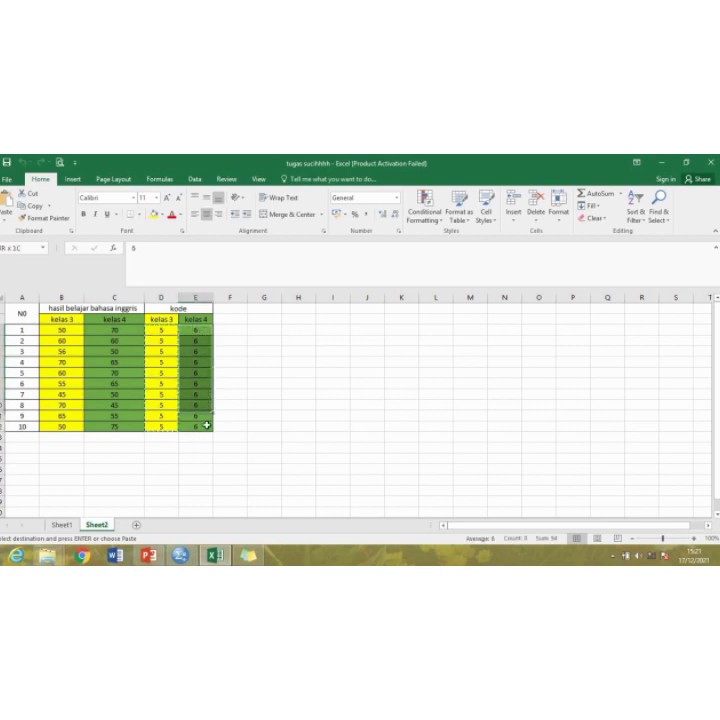
{"action": "right_click", "coordinate": [208, 427]}
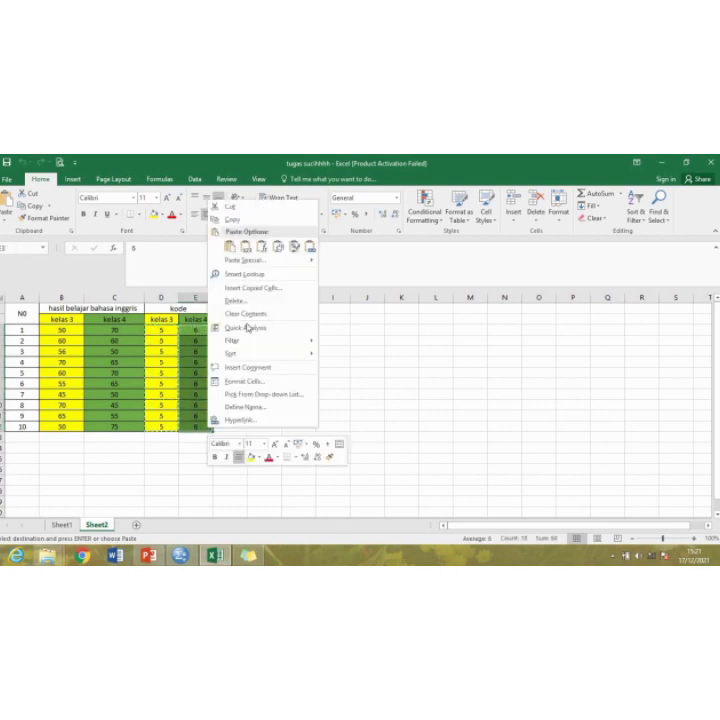
{"action": "left_click", "coordinate": [249, 221]}
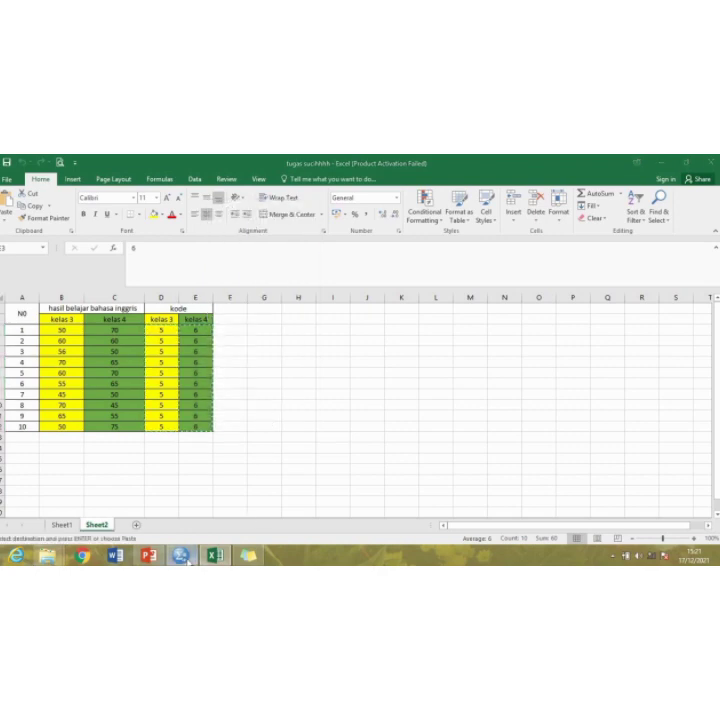
Switch back to SPSS and paste the kelas 4 codes into the kelas column from row 11
{"action": "mouse_move", "coordinate": [183, 556]}
{"action": "left_click", "coordinate": [145, 485]}
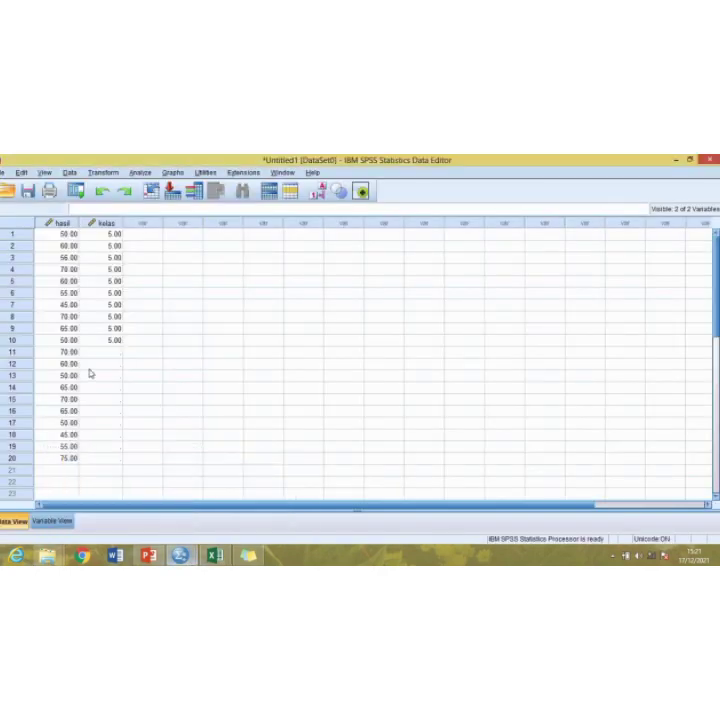
{"action": "left_click", "coordinate": [116, 353]}
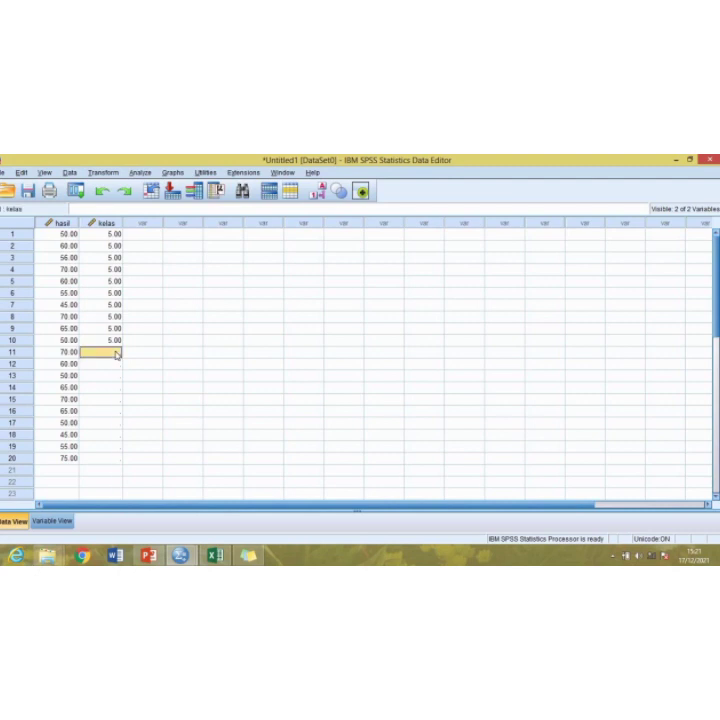
{"action": "right_click", "coordinate": [116, 353]}
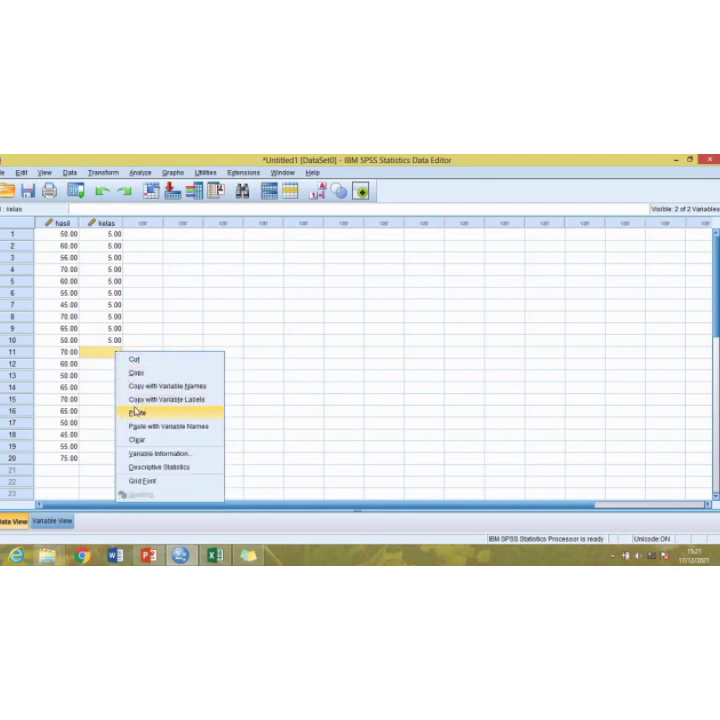
{"action": "left_click", "coordinate": [136, 411]}
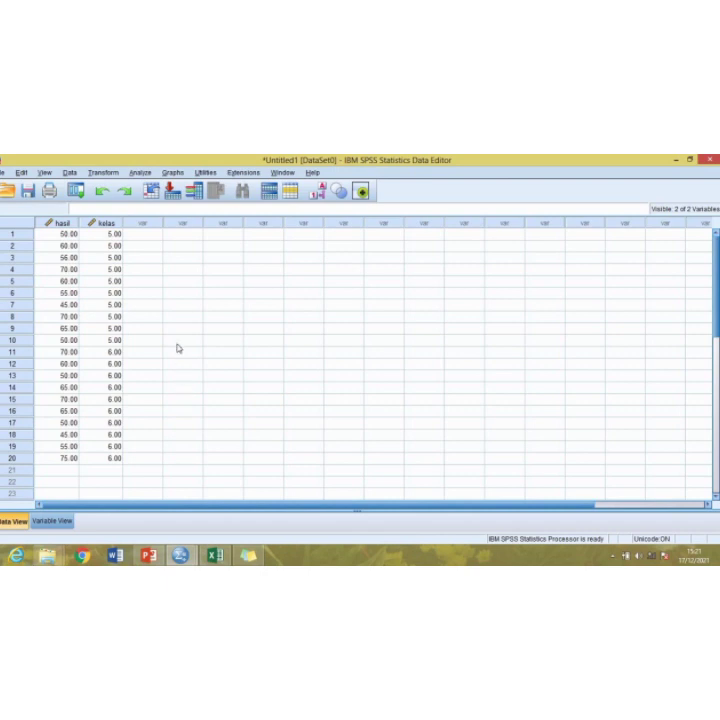
Set up a legacy nonparametric 2 Independent Samples test with hasil as the test variable and kelas as the grouping variable
{"action": "left_click", "coordinate": [140, 173]}
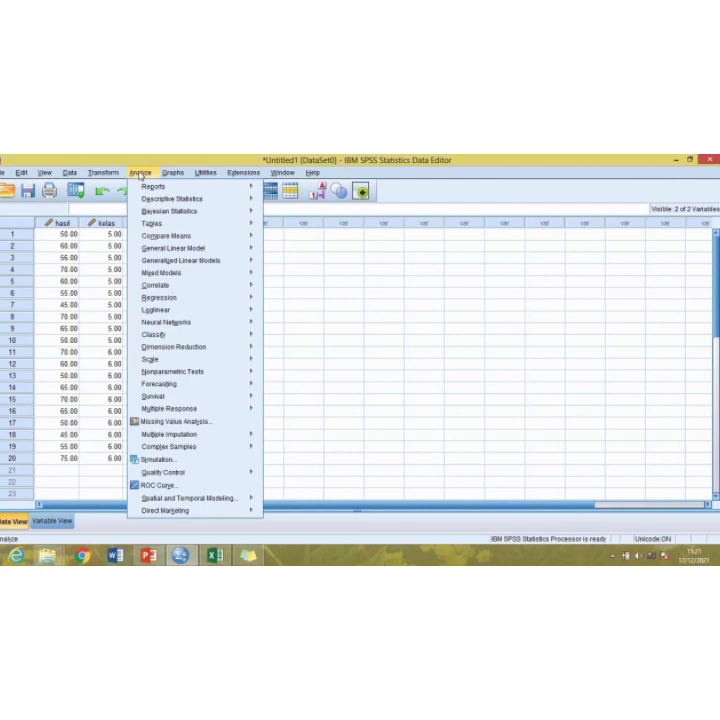
{"action": "mouse_move", "coordinate": [160, 192]}
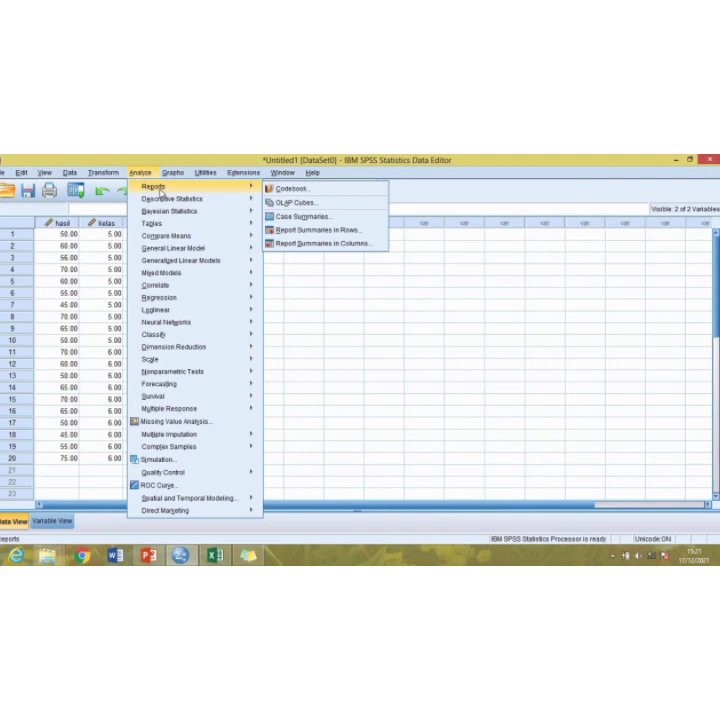
{"action": "mouse_move", "coordinate": [184, 302]}
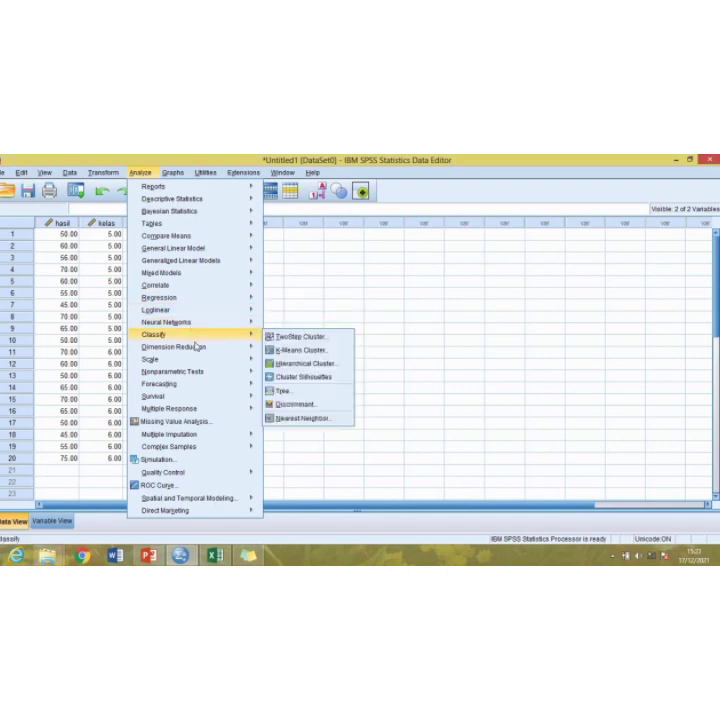
{"action": "mouse_move", "coordinate": [197, 346]}
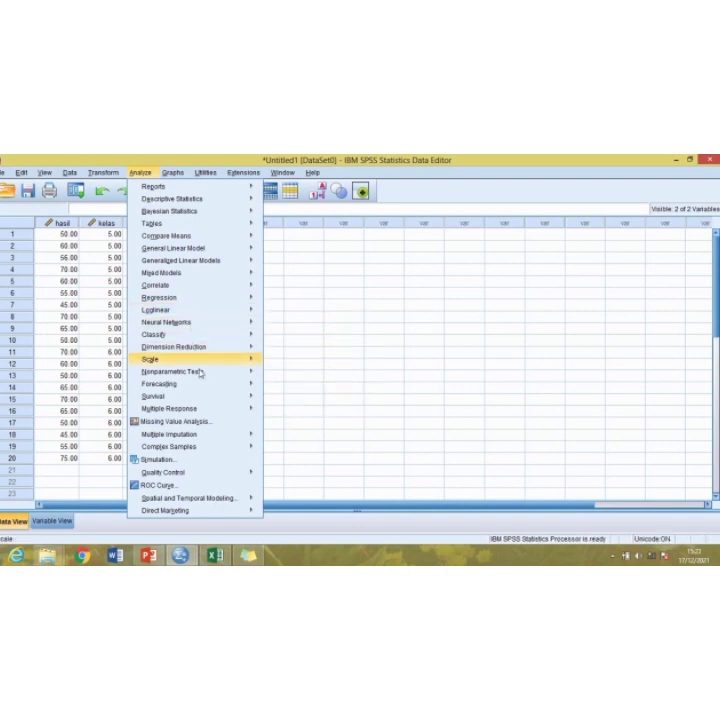
{"action": "mouse_move", "coordinate": [202, 376]}
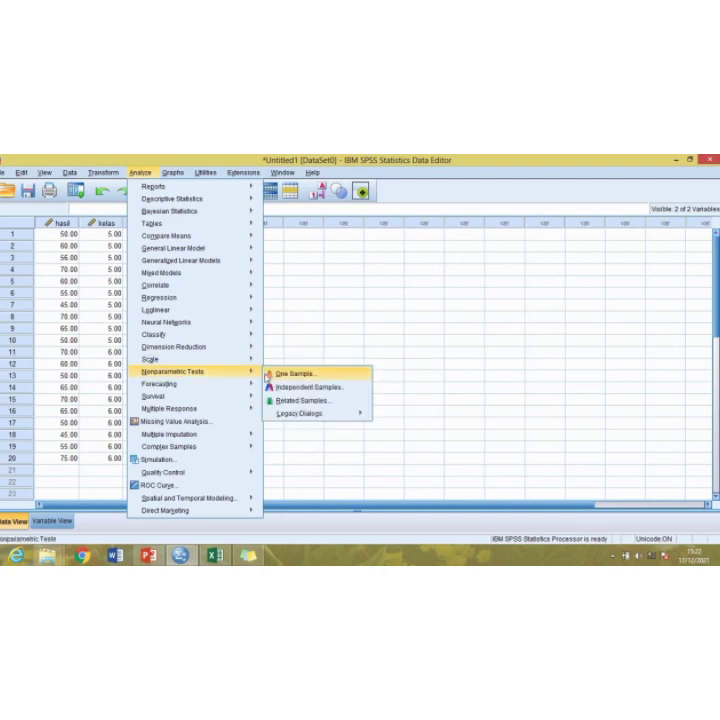
{"action": "mouse_move", "coordinate": [294, 419]}
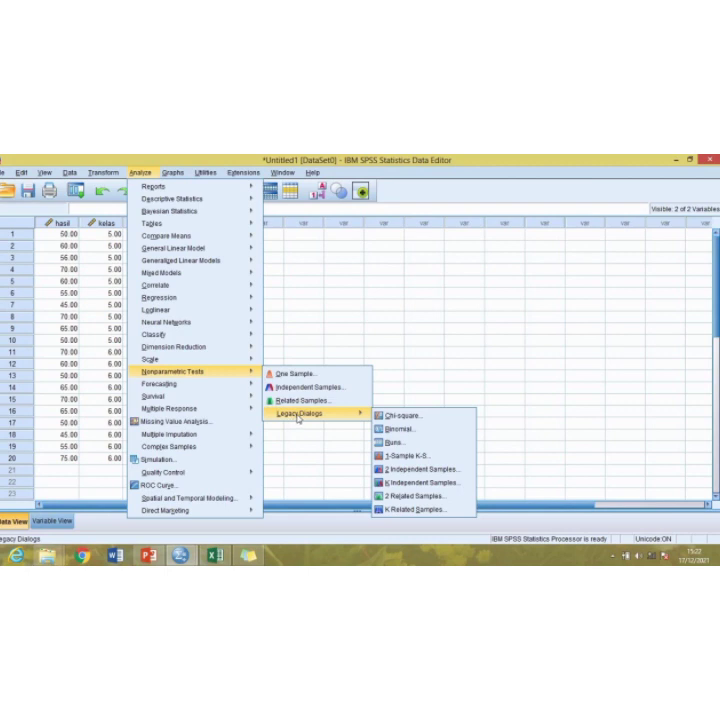
{"action": "left_click", "coordinate": [421, 469]}
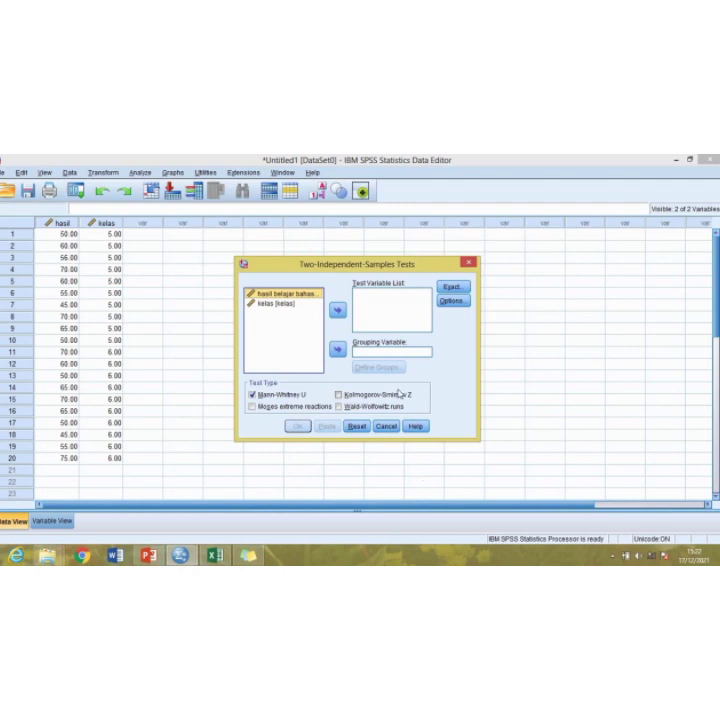
{"action": "left_click", "coordinate": [338, 311]}
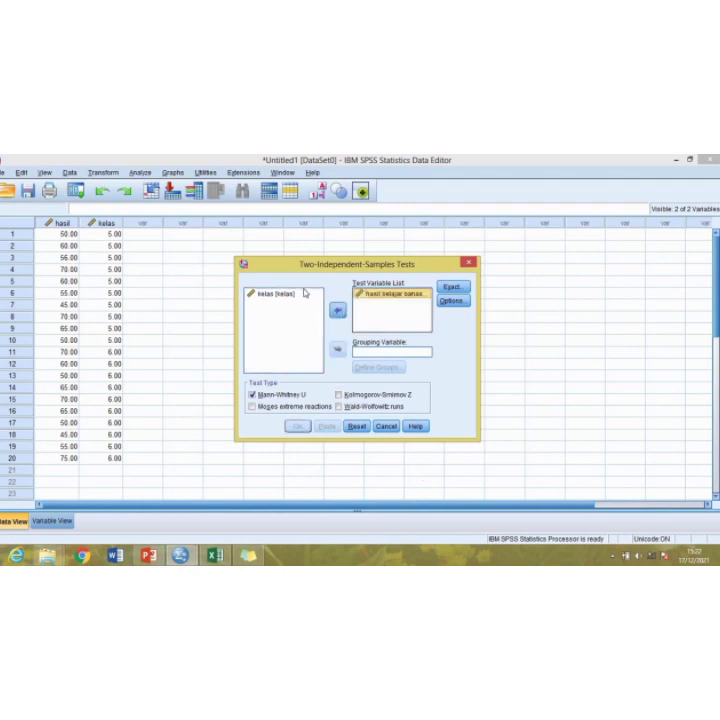
{"action": "left_click", "coordinate": [304, 294]}
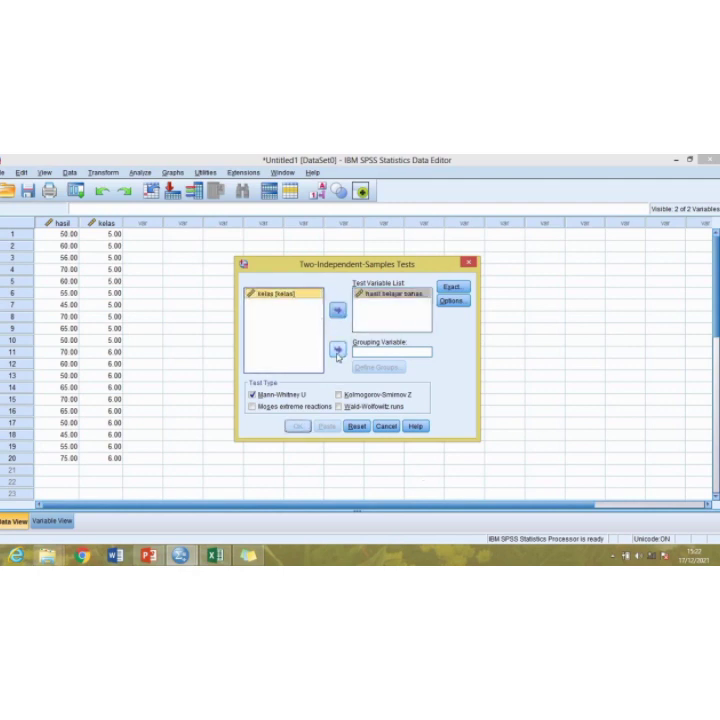
{"action": "left_click", "coordinate": [338, 351]}
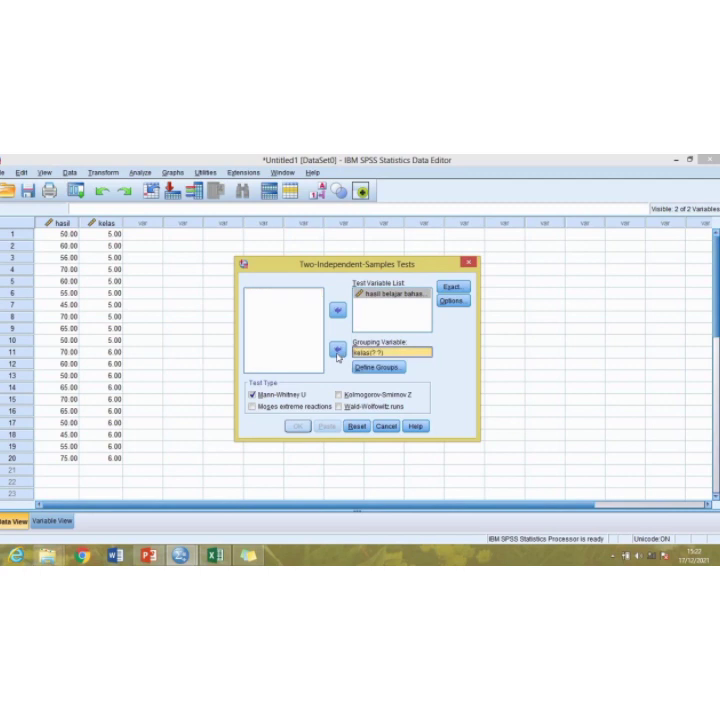
Define group 1 as 5 and group 2 as 6, and run the Mann-Whitney U test
{"action": "left_click", "coordinate": [378, 368]}
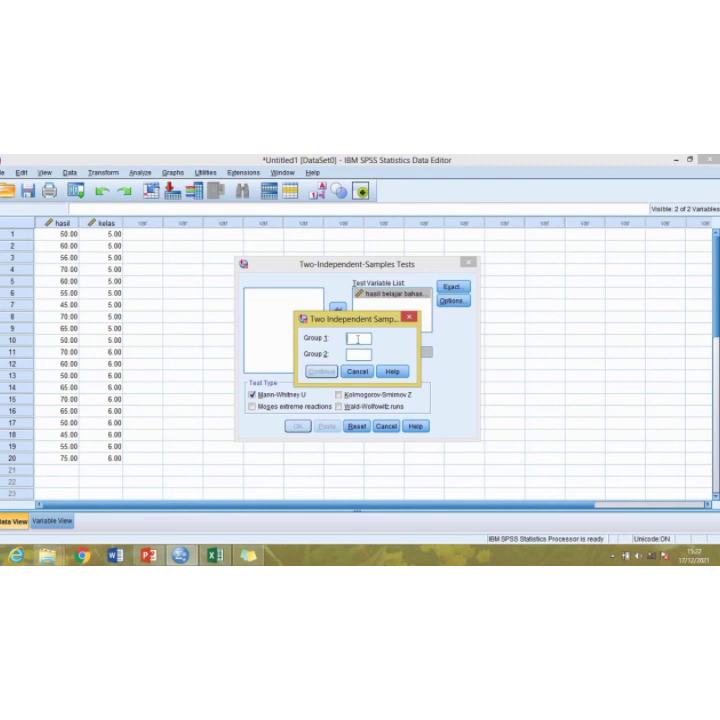
{"action": "left_click", "coordinate": [352, 355]}
{"action": "type", "text": "5"}
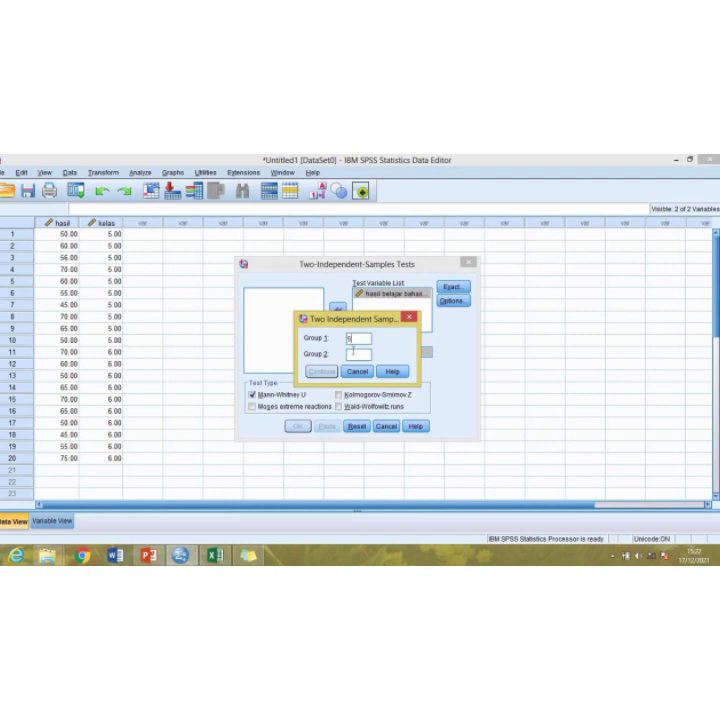
{"action": "left_click", "coordinate": [352, 354]}
{"action": "type", "text": "6"}
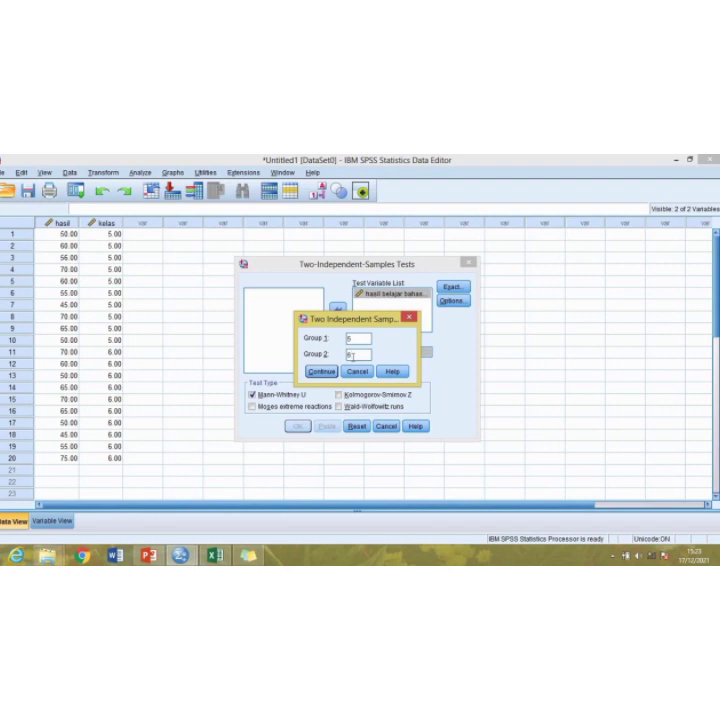
{"action": "left_click", "coordinate": [321, 371]}
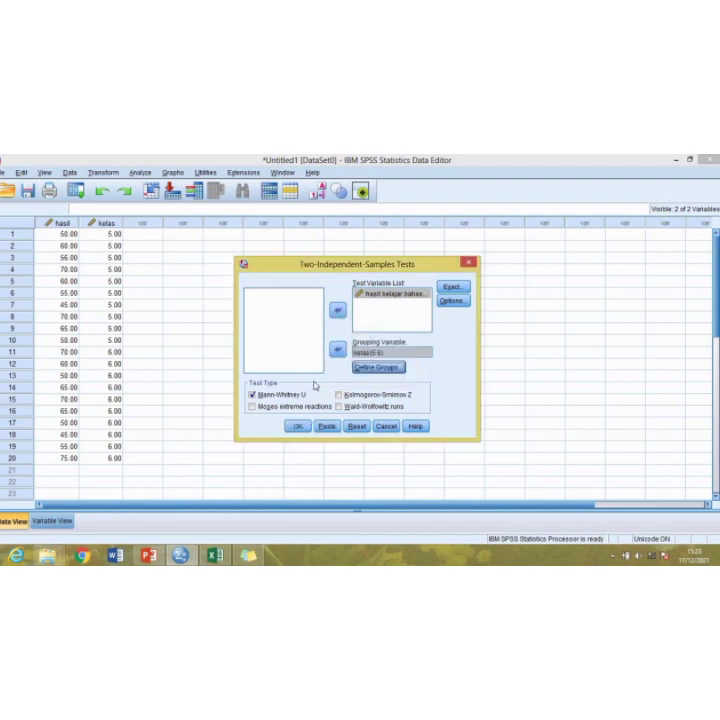
{"action": "left_click", "coordinate": [294, 427]}
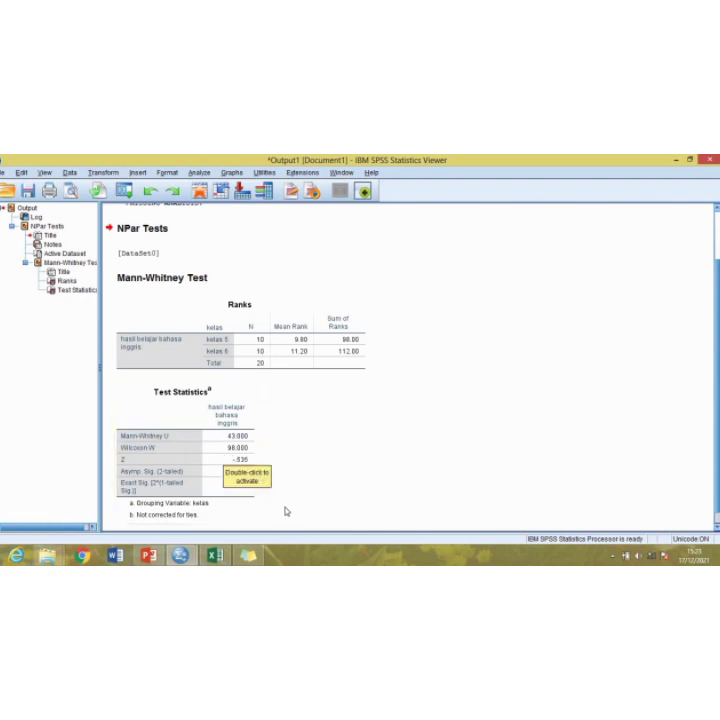
Look over the Test Statistics output and switch to PowerPoint to view the Mann-Whitney decision criteria slide
{"action": "left_click", "coordinate": [239, 521]}
{"action": "left_click", "coordinate": [337, 493]}
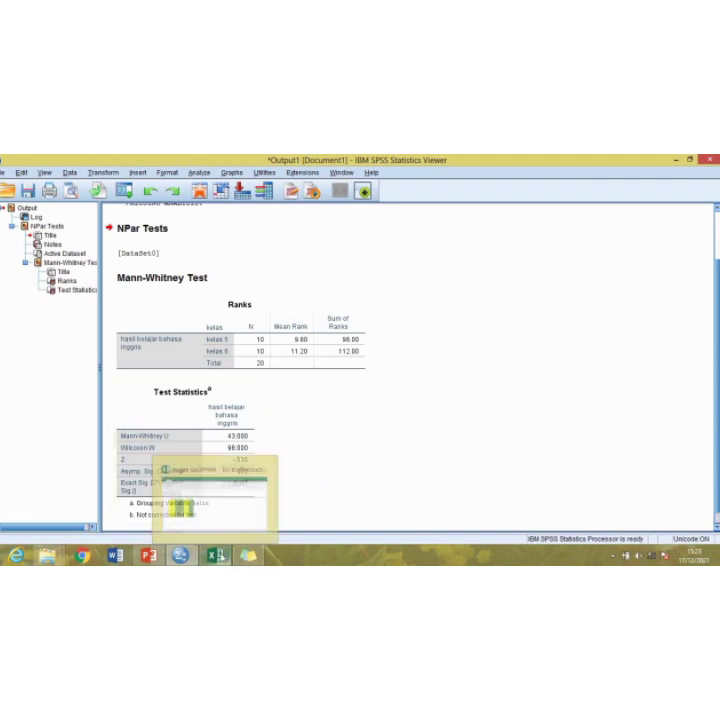
{"action": "mouse_move", "coordinate": [141, 556]}
{"action": "left_click", "coordinate": [153, 466]}
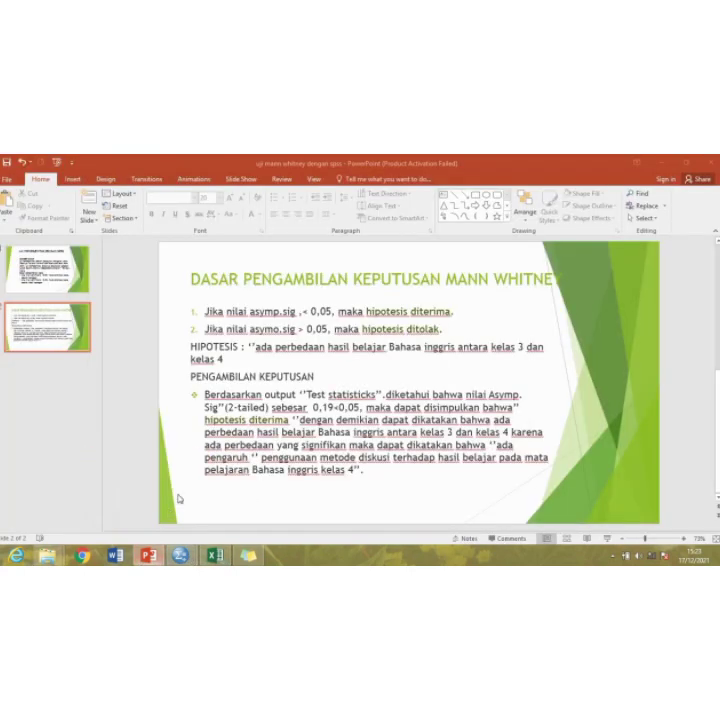